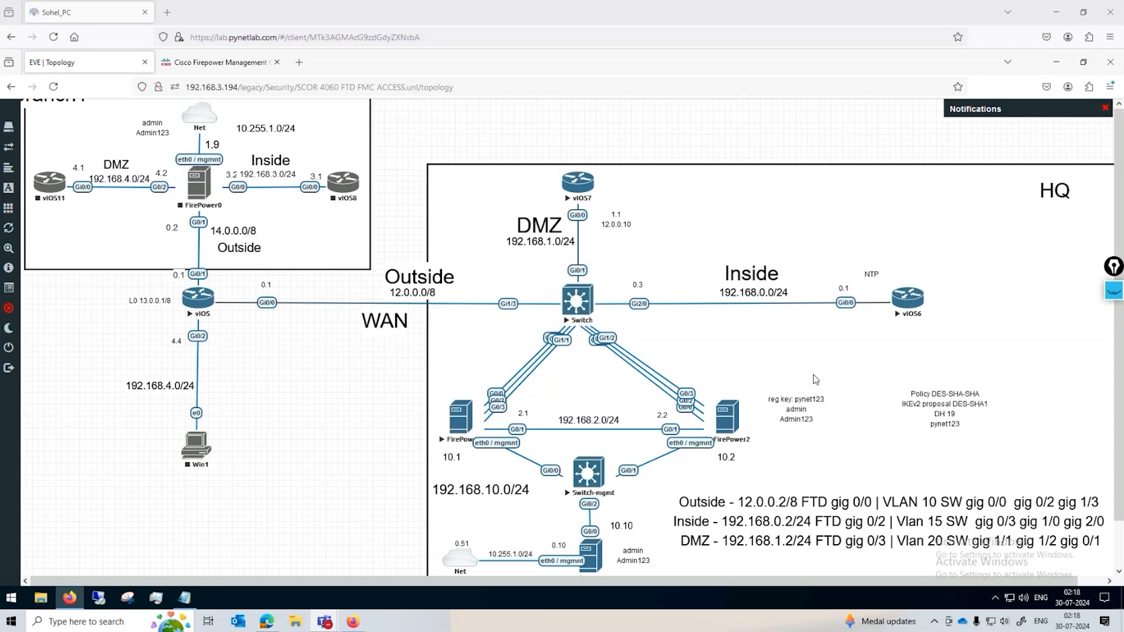
- Circle both HQ firewalls and the management centre on the topology with the pen, and clear the marks
left_click(1115, 292)
mouse_move(1115, 325)
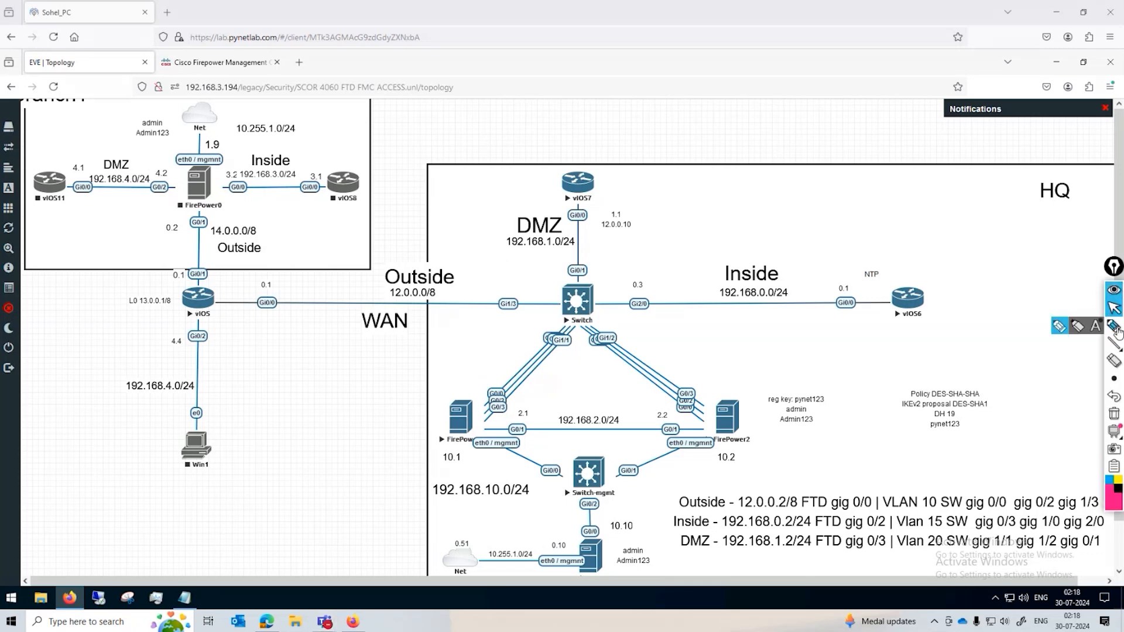
left_click(1060, 326)
mouse_move(437, 449)
left_mouse_down()
mouse_move(485, 391)
mouse_move(451, 454)
left_mouse_up()
mouse_move(710, 450)
left_mouse_down()
mouse_move(706, 381)
mouse_move(720, 457)
left_mouse_up()
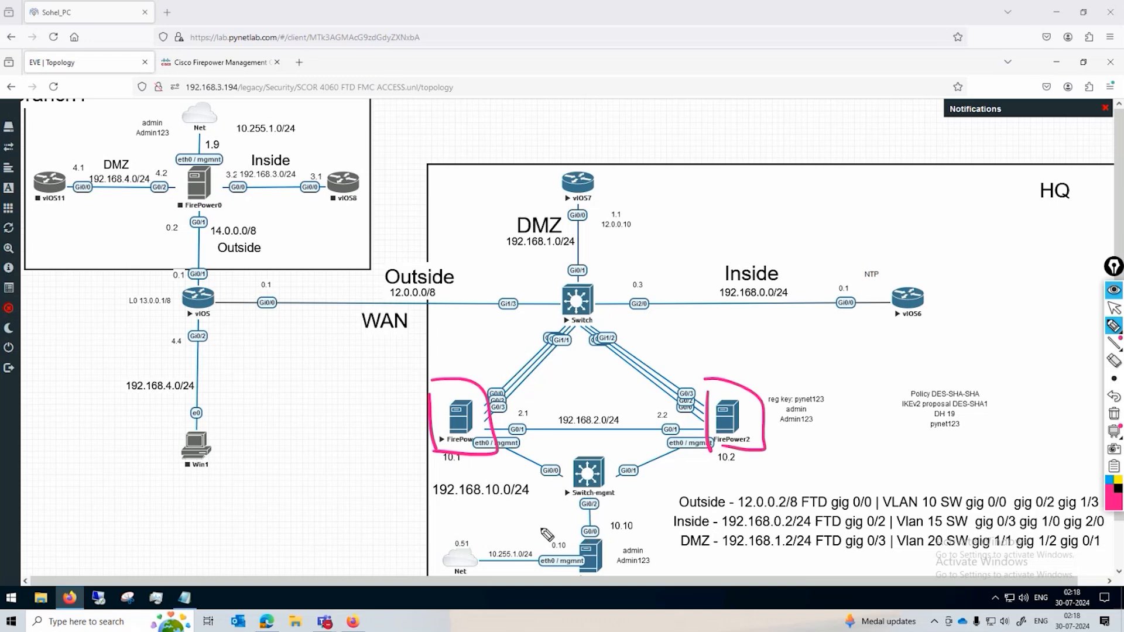
mouse_move(584, 529)
left_mouse_down()
mouse_move(618, 573)
mouse_move(594, 564)
left_mouse_up()
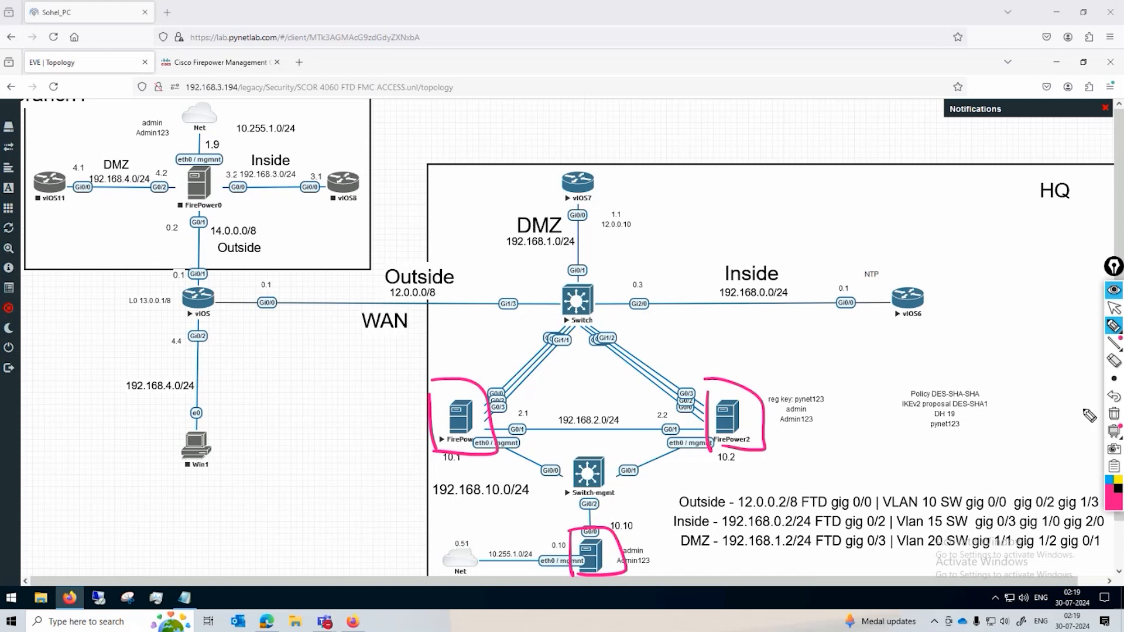
left_click(1114, 413)
- Outline the HQ firewall pair, label the units Active and Passive, illustrate failover with a cross and an arrow, and clear the annotations
left_click_drag(438, 386, 440, 453)
mouse_move(441, 385)
left_mouse_down()
mouse_move(755, 413)
mouse_move(529, 475)
mouse_move(439, 456)
left_mouse_up()
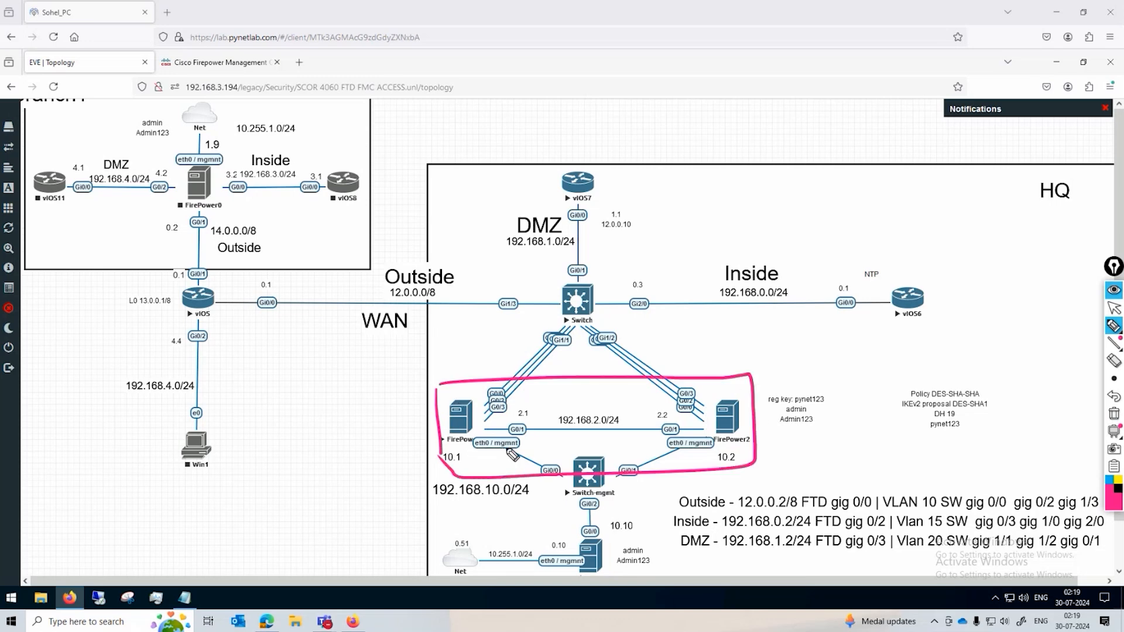
mouse_move(432, 376)
left_mouse_down()
mouse_move(440, 351)
mouse_move(450, 374)
mouse_move(486, 363)
left_mouse_up()
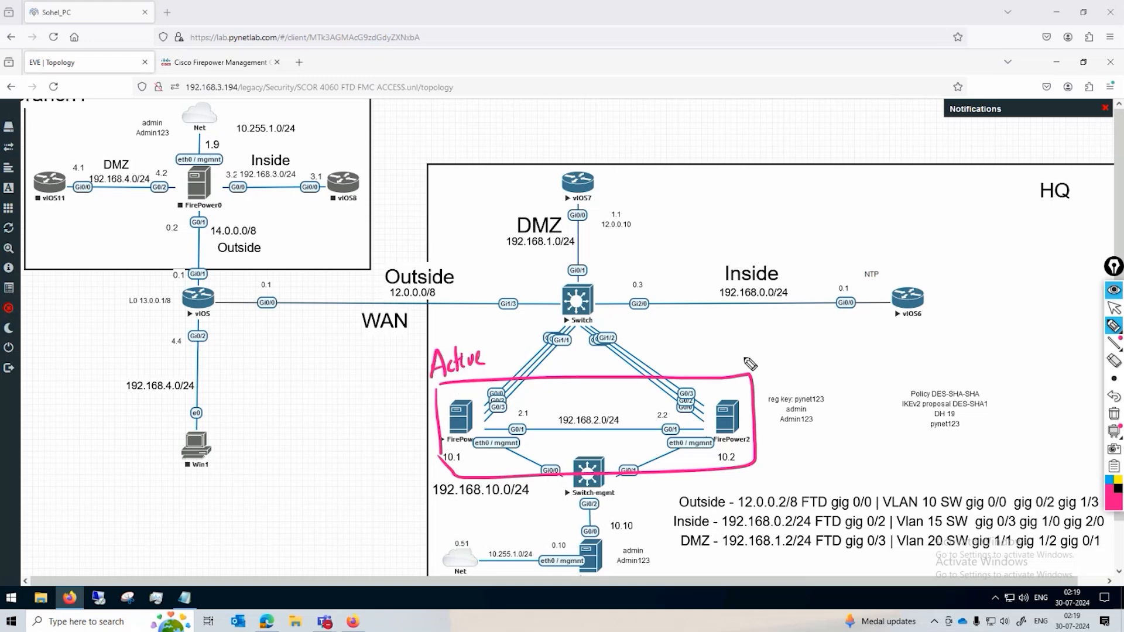
mouse_move(722, 367)
left_mouse_down()
mouse_move(715, 339)
mouse_move(739, 359)
mouse_move(783, 354)
left_mouse_up()
mouse_move(448, 400)
left_mouse_down()
mouse_move(470, 435)
mouse_move(451, 436)
left_mouse_up()
left_click_drag(527, 414, 689, 404)
left_click_drag(678, 397, 682, 411)
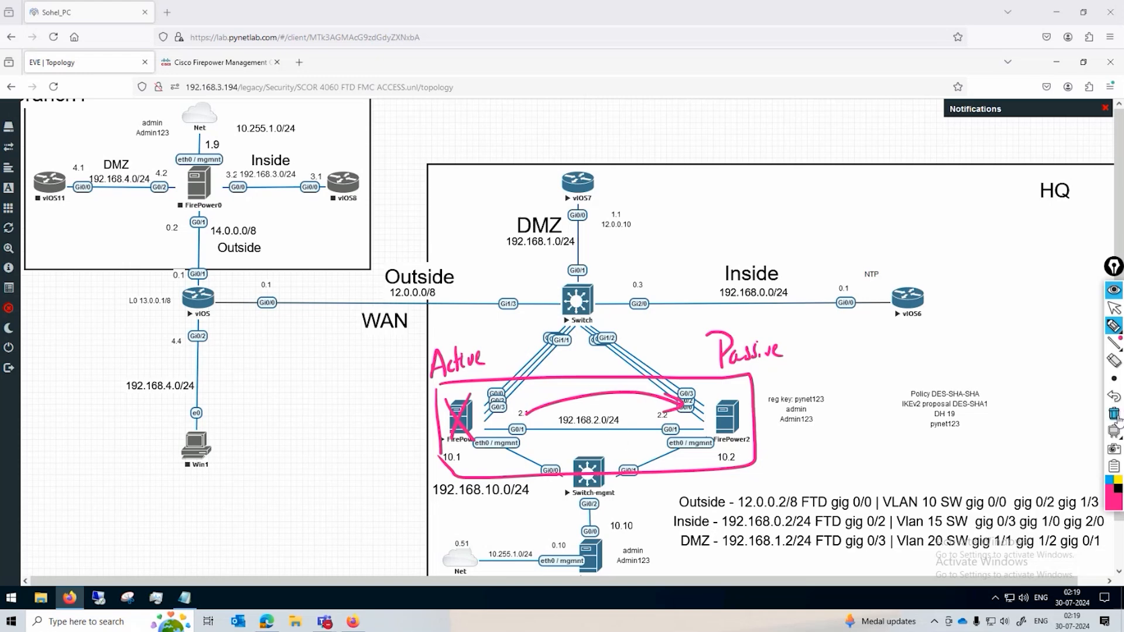
left_click(1115, 413)
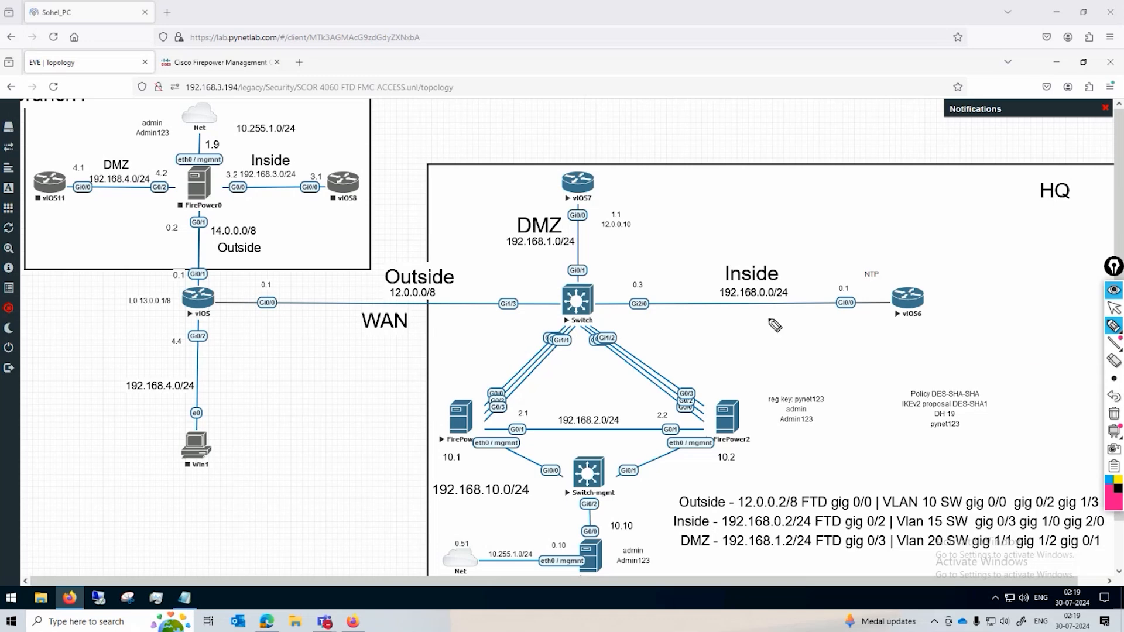
key("Escape")
- Switch to Firepower Management Center and list the managed devices whose deployment is pending
left_click(258, 68)
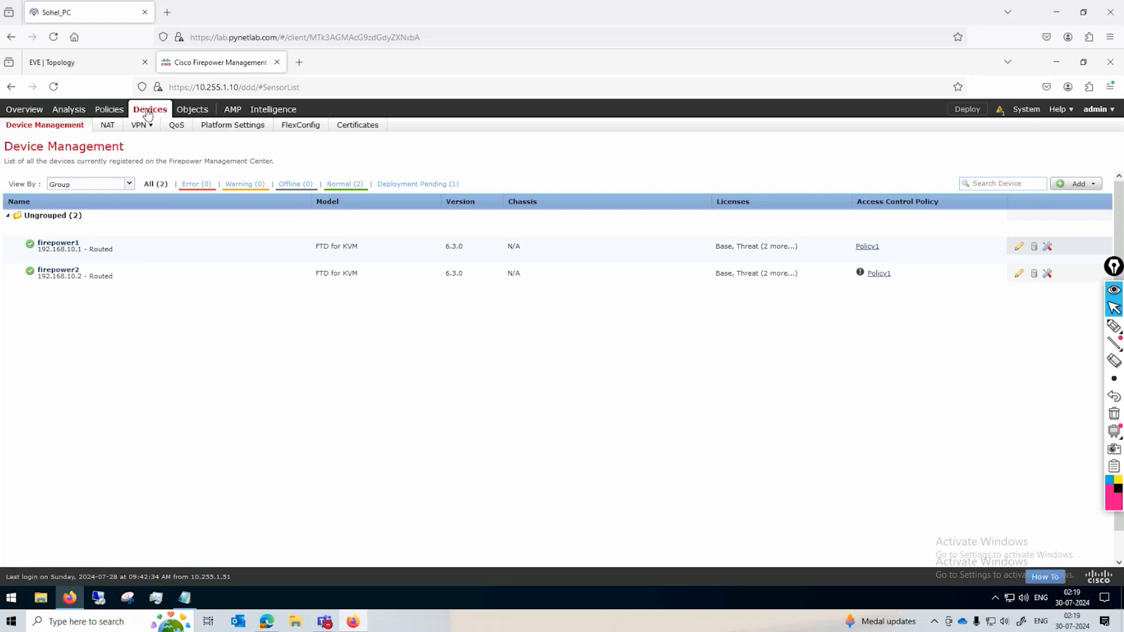
mouse_move(50, 249)
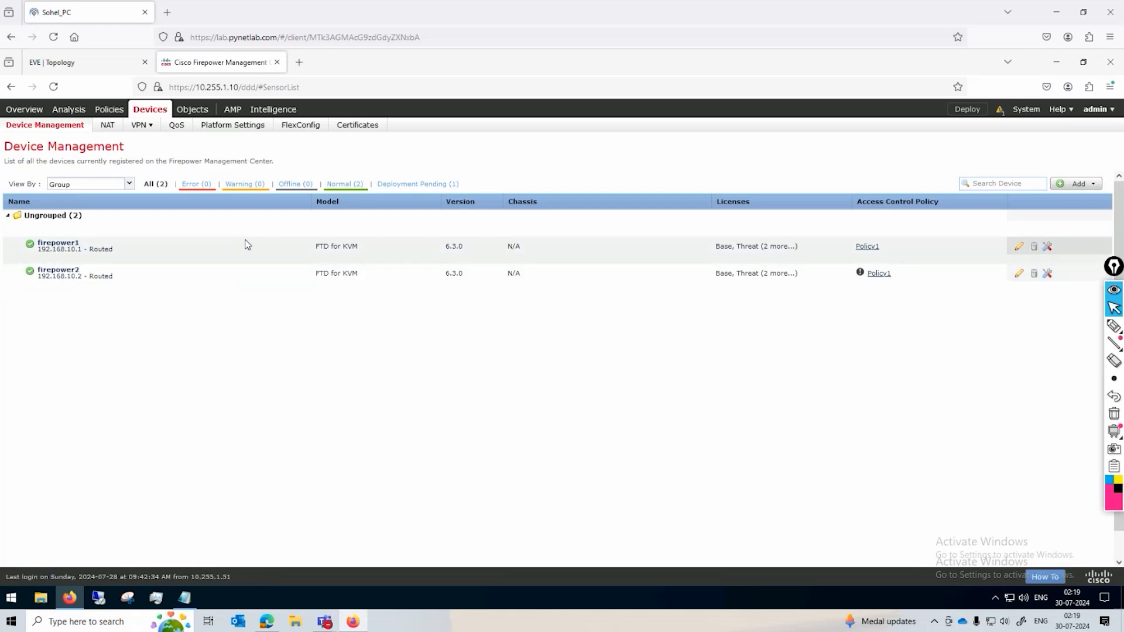
left_click(420, 185)
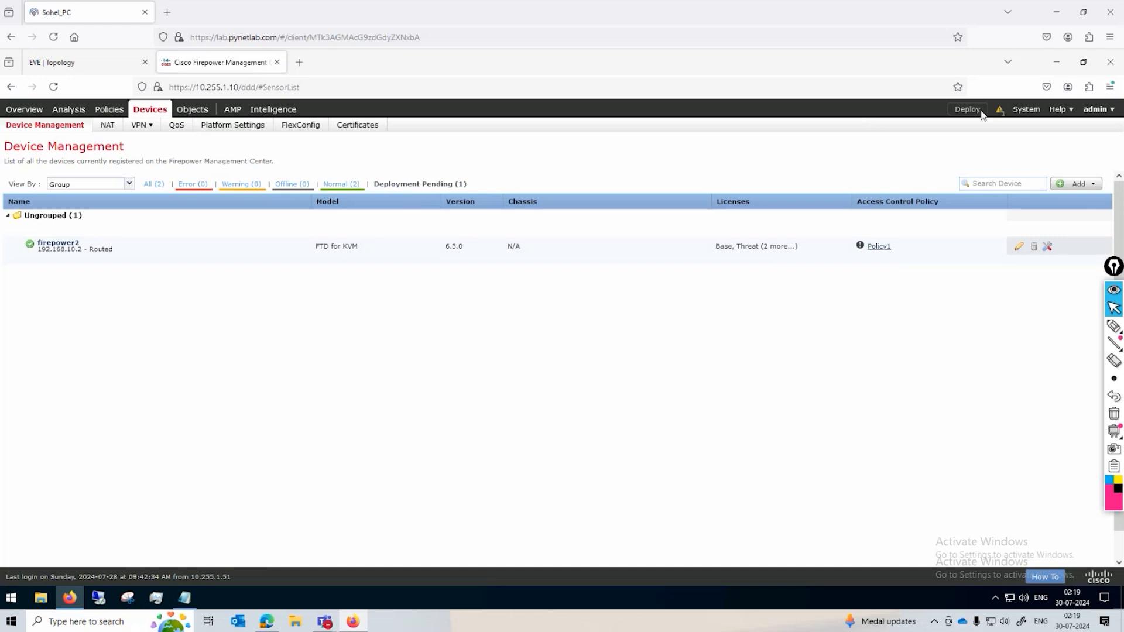
- Check the deployment and health notifications for the managed devices
left_click(1001, 110)
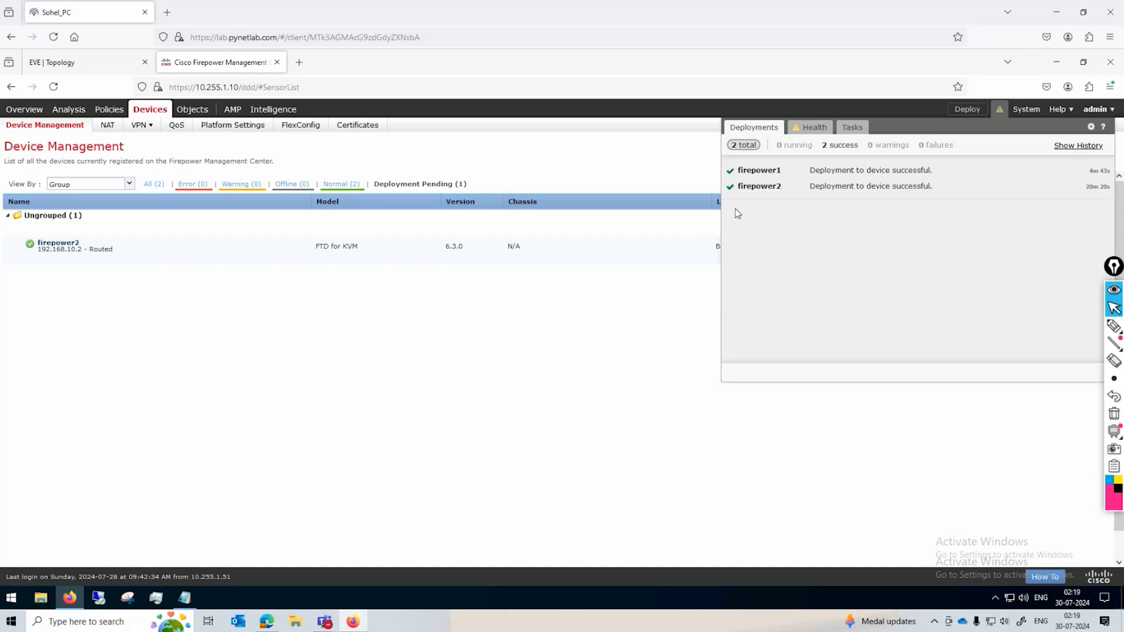
left_click(812, 127)
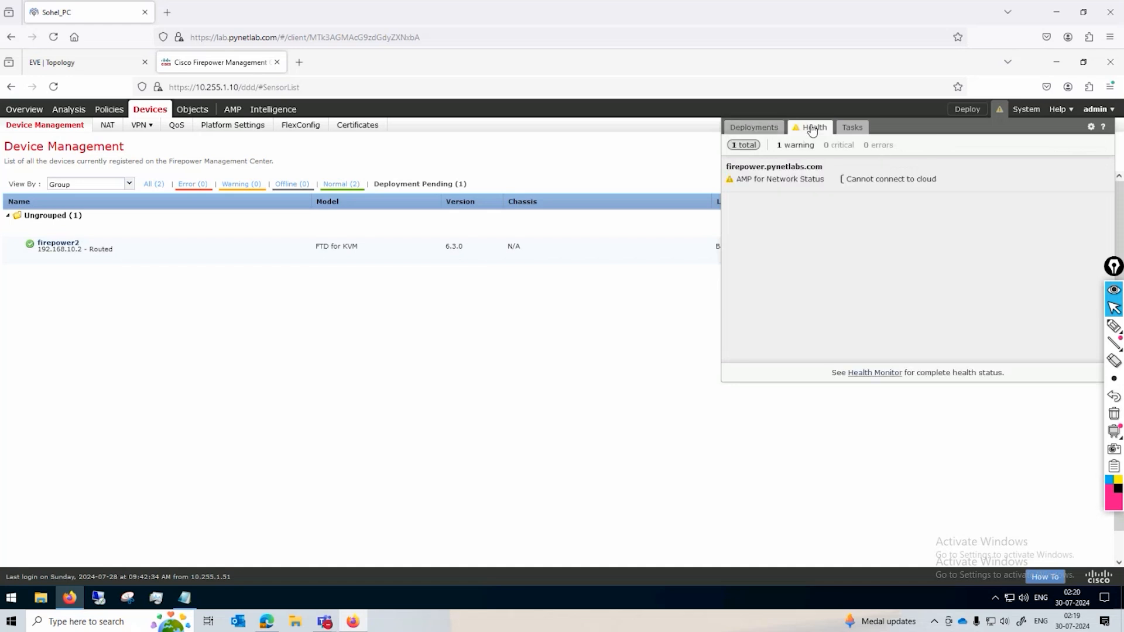
left_click(766, 132)
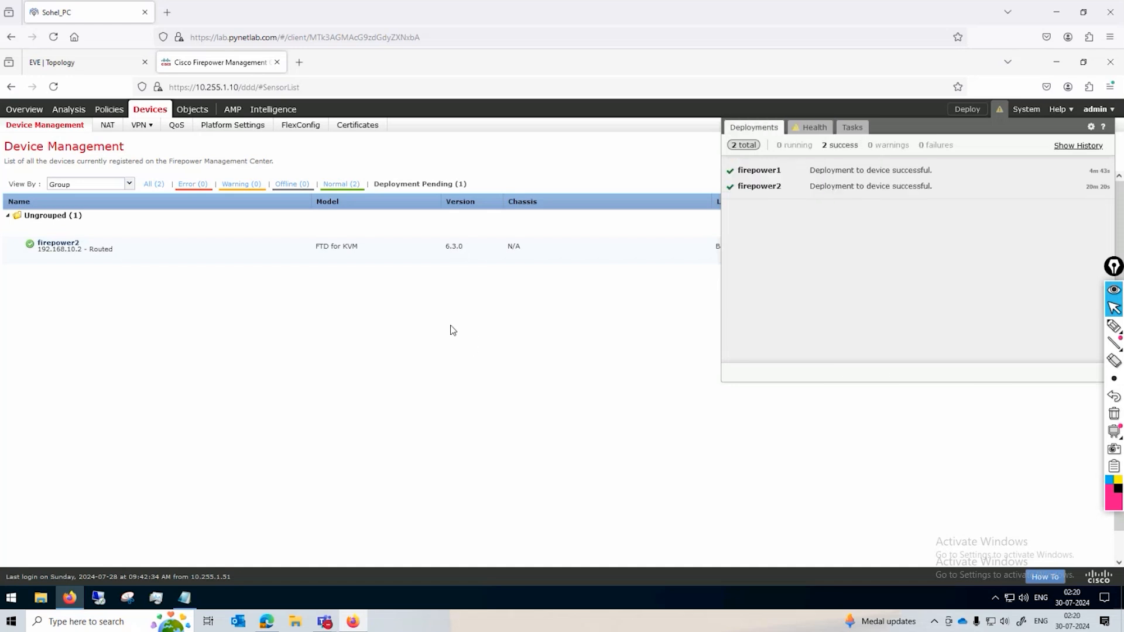
left_click(453, 328)
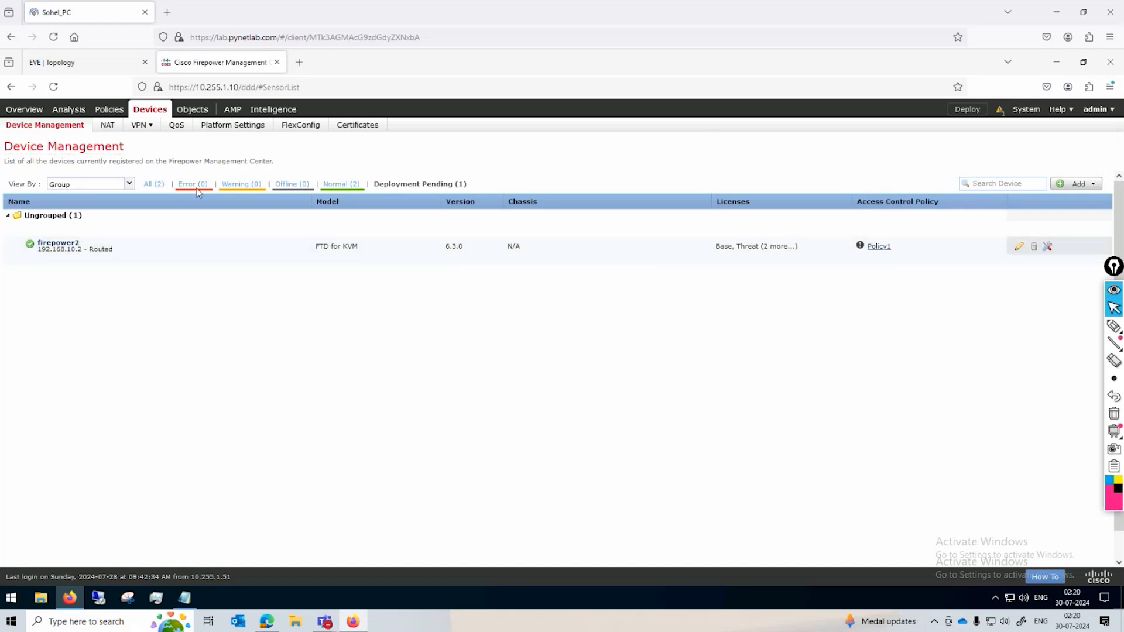
- List the devices in normal state, examine firepower1's interface configuration, and return to the full device list
left_click(350, 185)
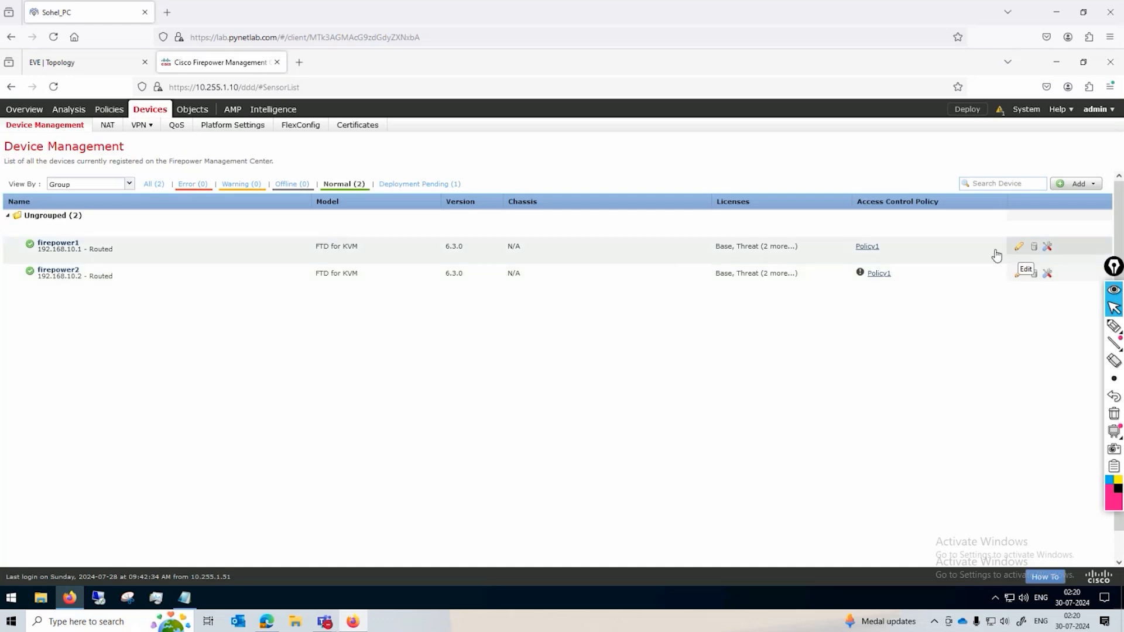
left_click(1020, 245)
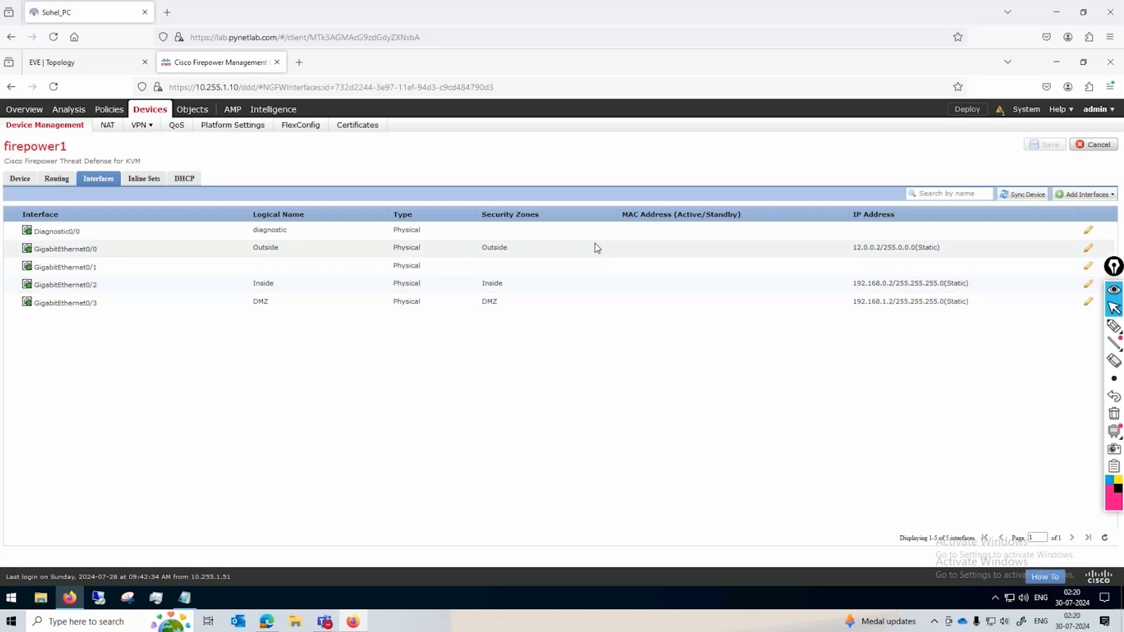
left_click(154, 110)
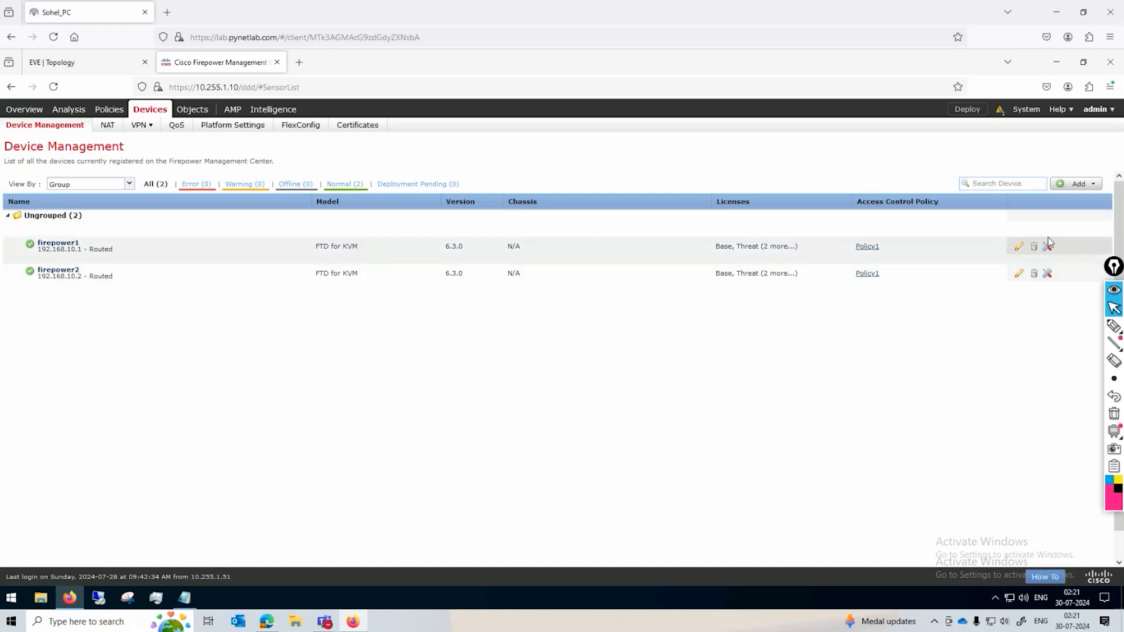
left_click(1089, 193)
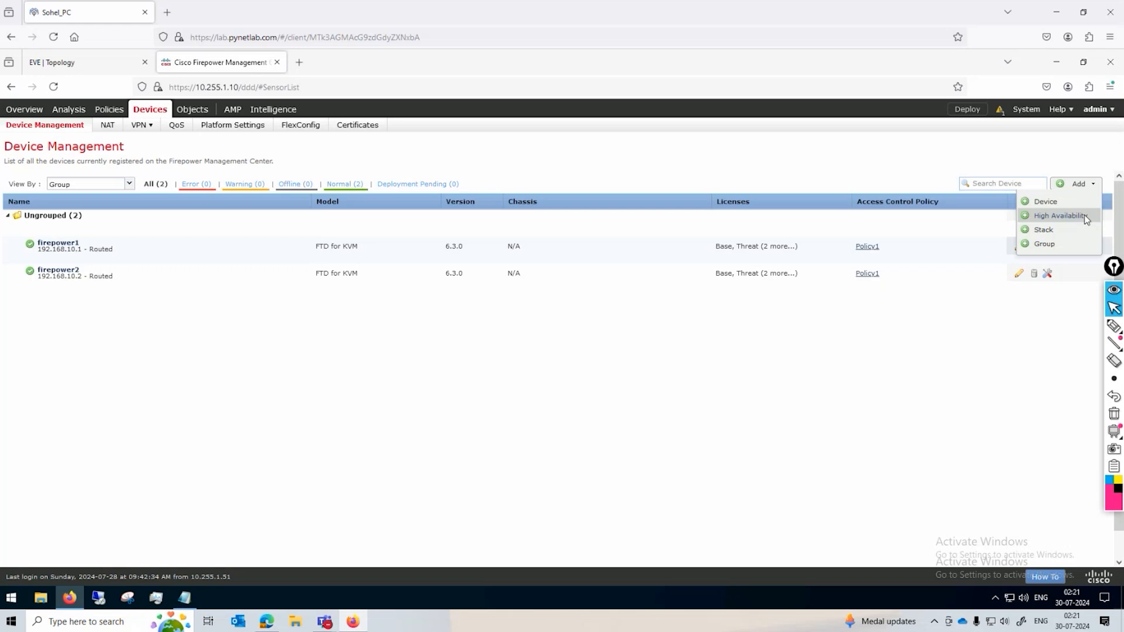
left_click(1060, 216)
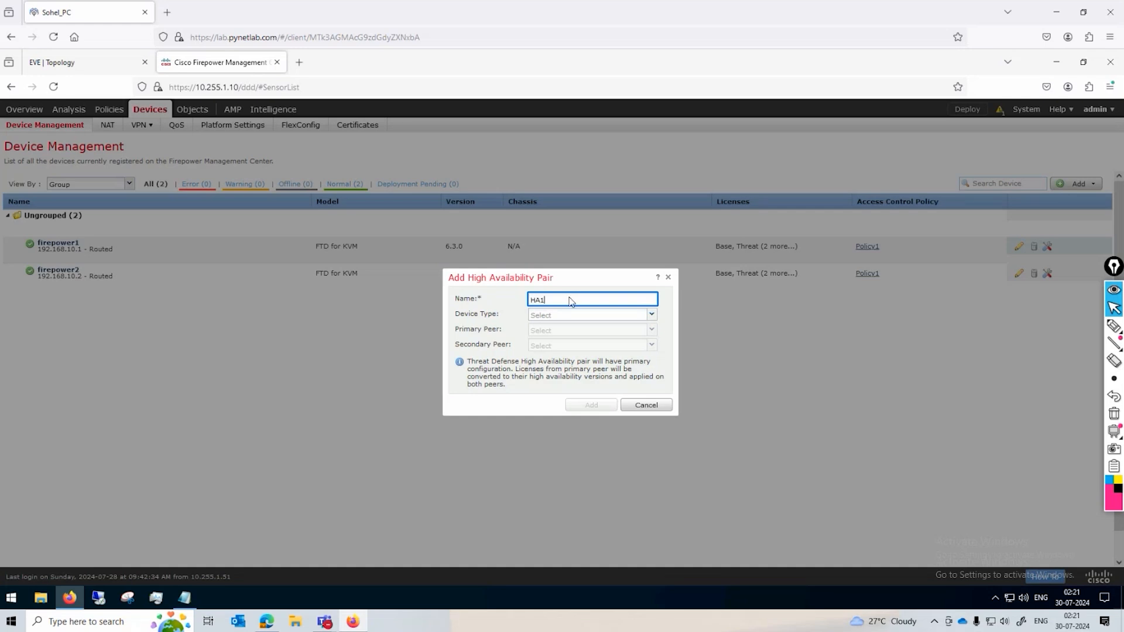
left_click(656, 315)
left_click(656, 316)
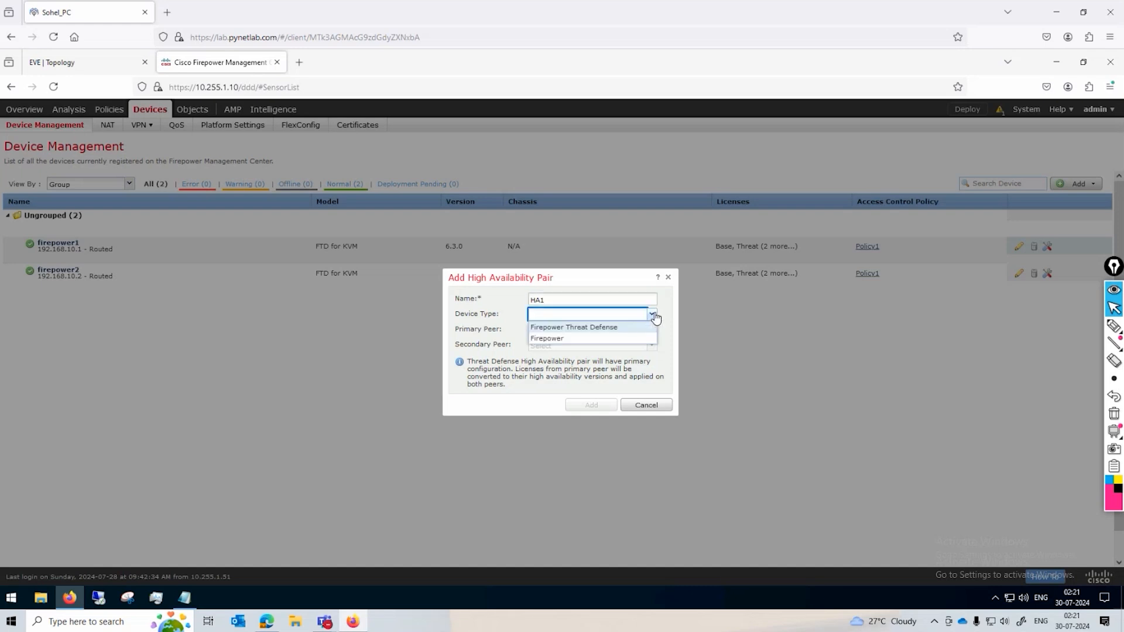
left_click(626, 330)
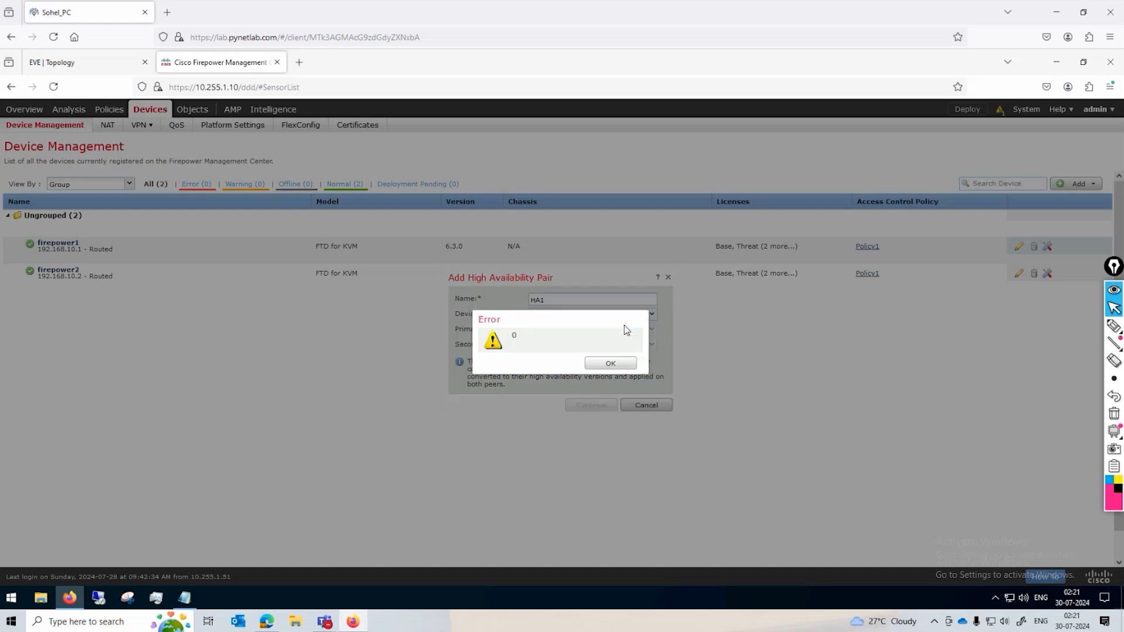
left_click(611, 363)
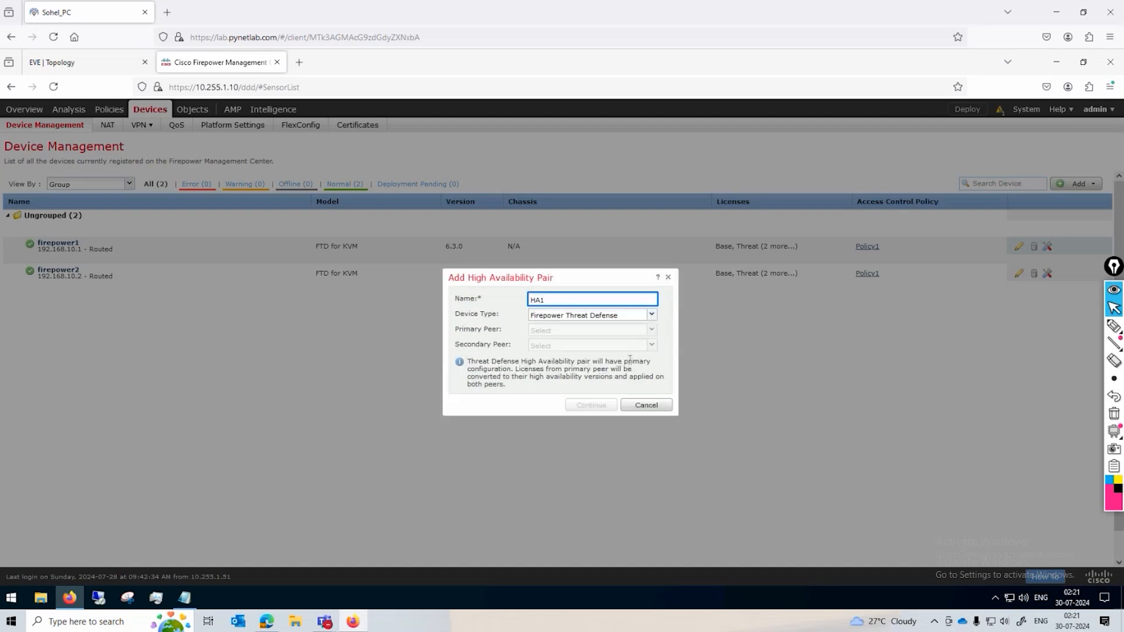
left_click(647, 330)
left_click(654, 321)
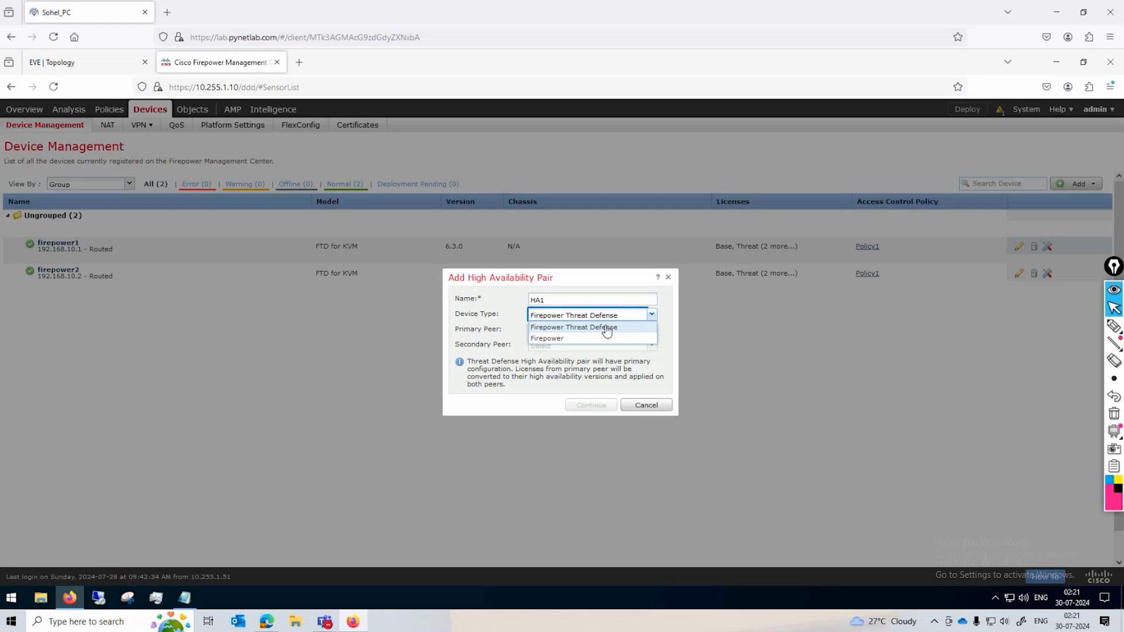
left_click(604, 328)
left_click(651, 315)
left_click(655, 404)
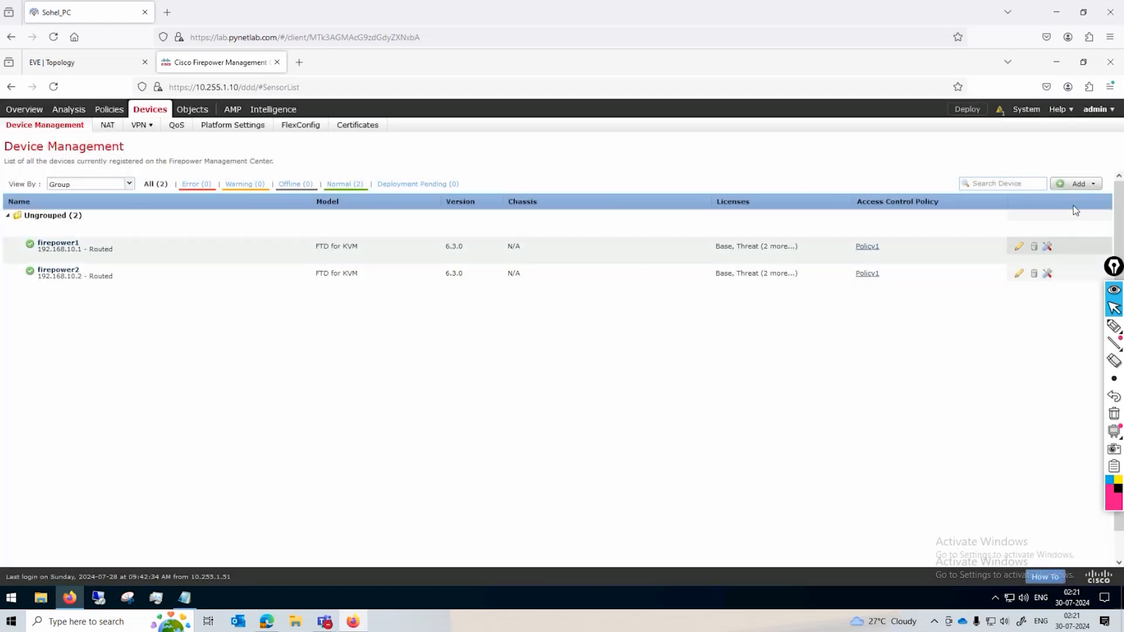
- Start a new high availability pair named HA1 with device type Firepower Threat Defense
left_click(1080, 184)
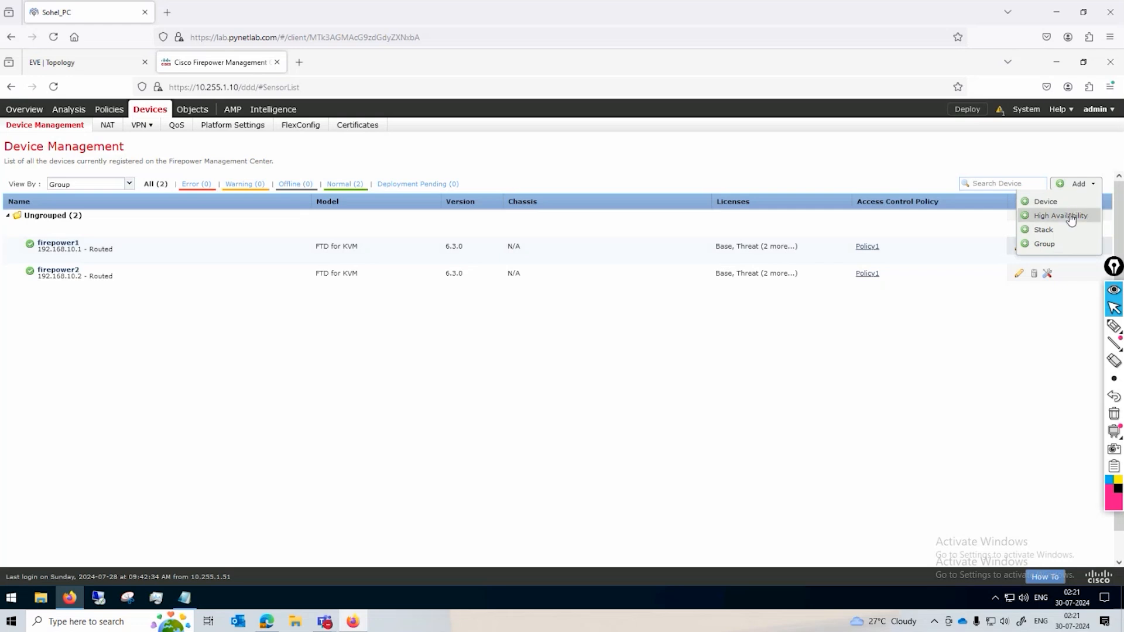
left_click(1071, 215)
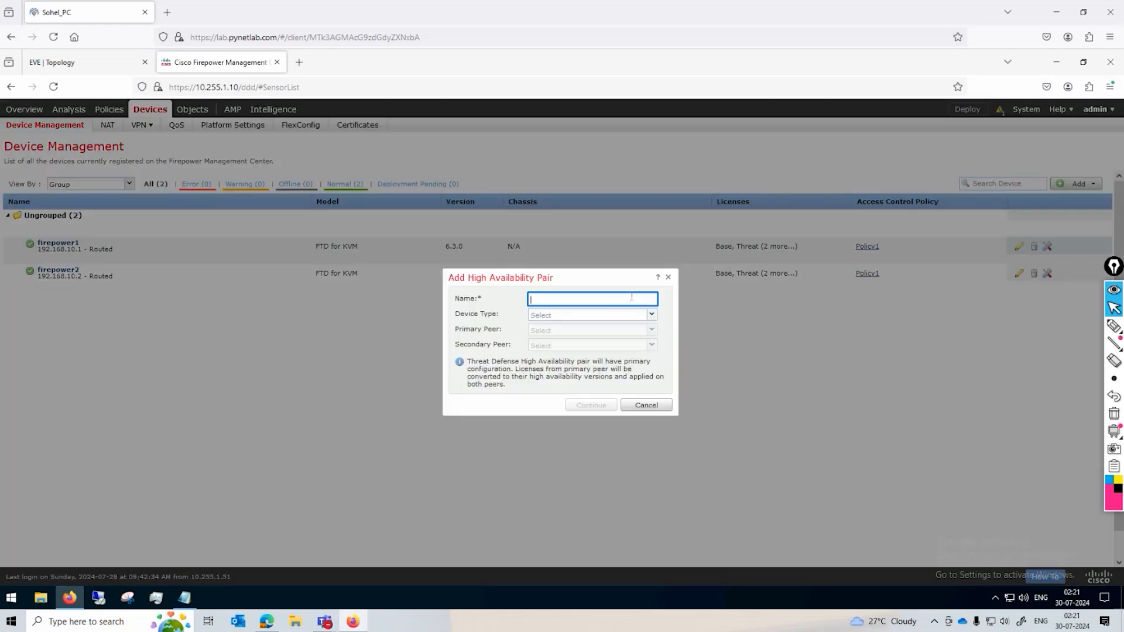
type("HA1")
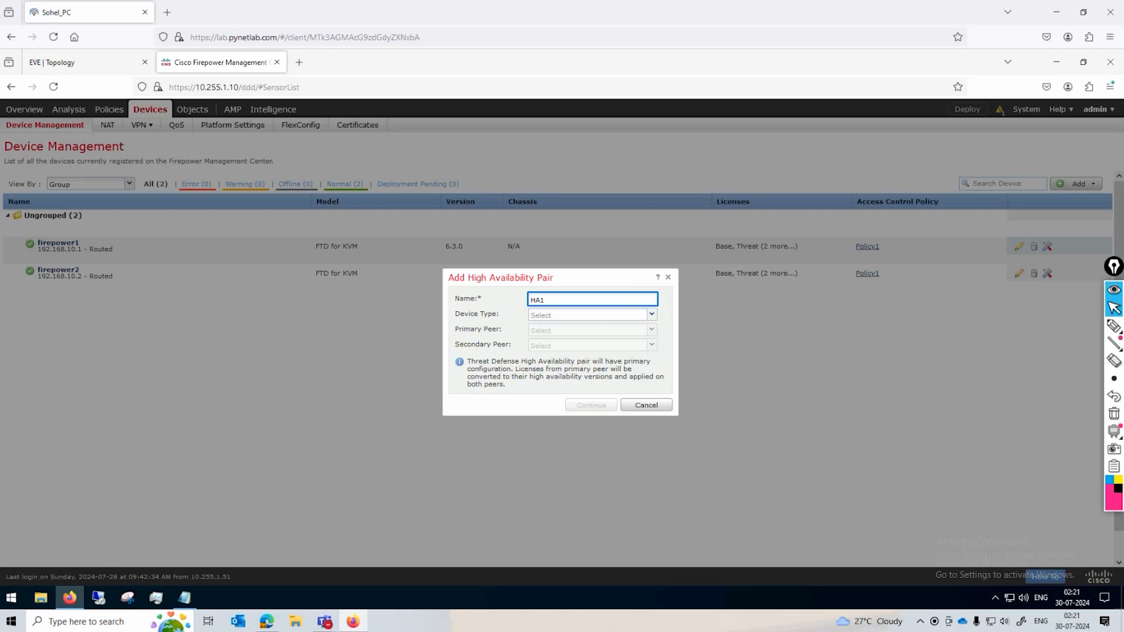
left_click(651, 315)
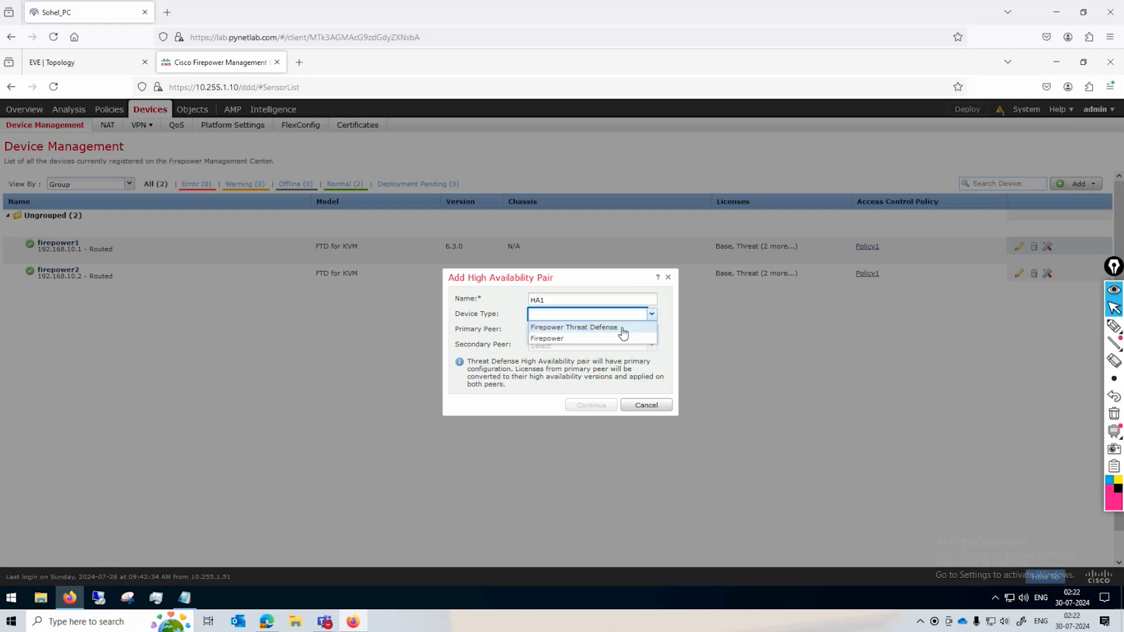
left_click(624, 329)
- Assign firepower1 as the primary peer and firepower2 as the secondary peer of the pair
left_click(652, 330)
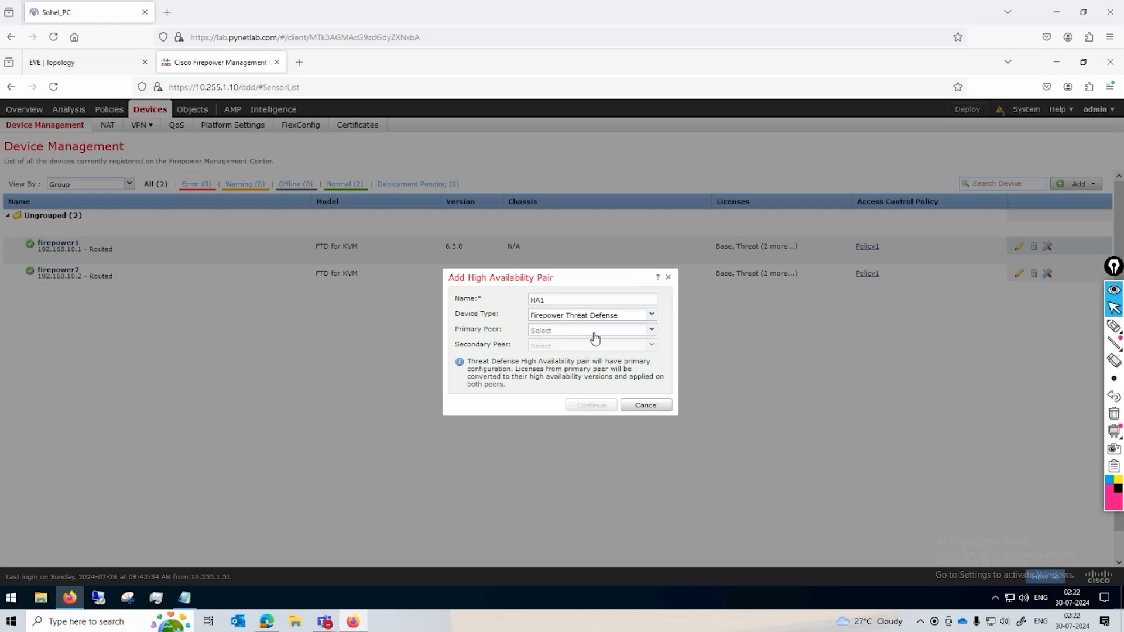
left_click(628, 331)
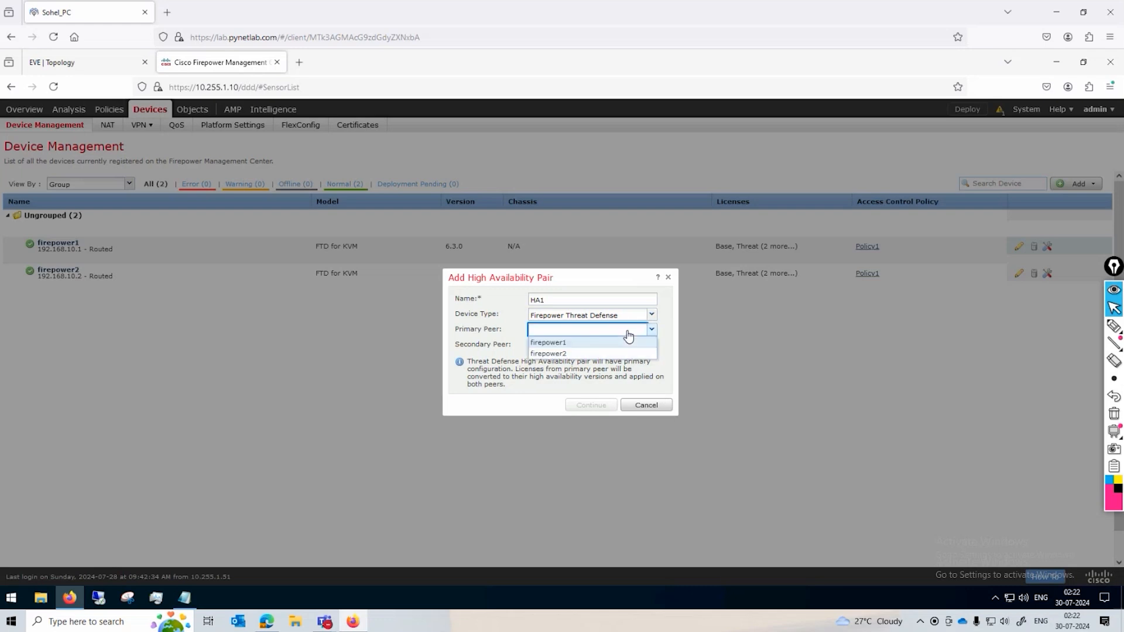
left_click(558, 343)
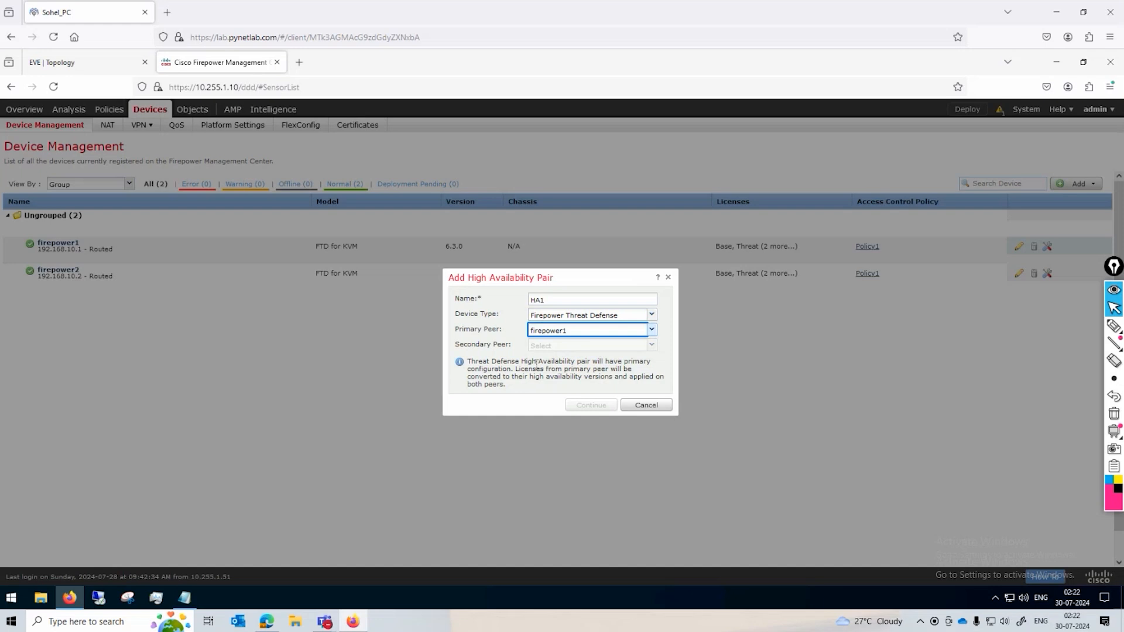
left_click(652, 346)
left_click(591, 359)
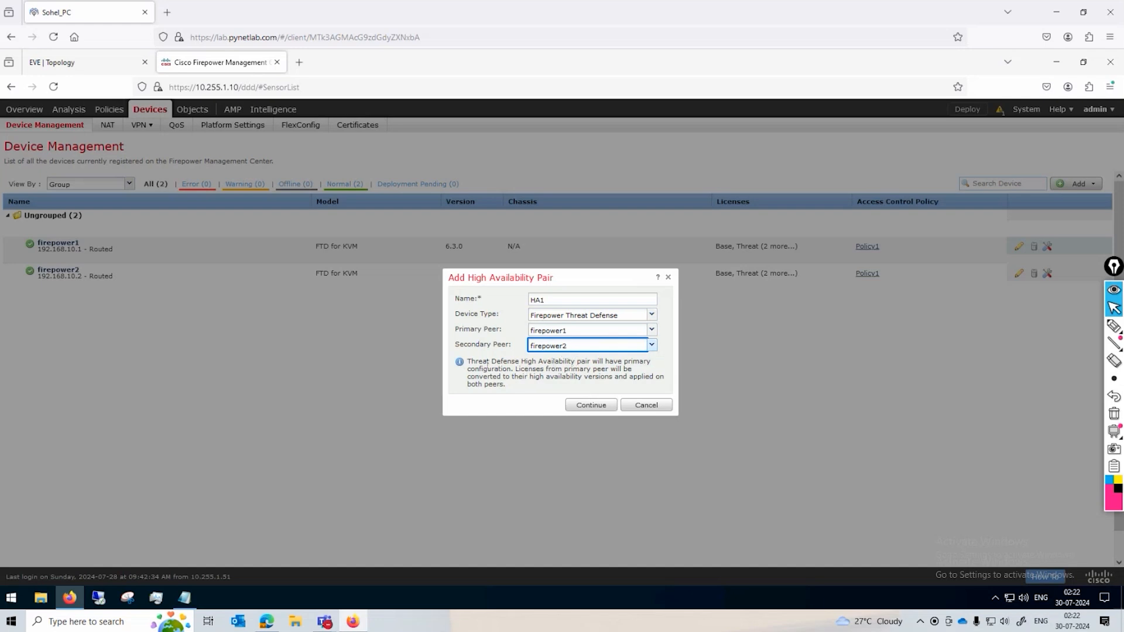
- Review the note on primary configuration and licences, continue with the pair, and accept the Snort restart on both devices
left_click_drag(471, 362, 607, 381)
left_click(519, 361)
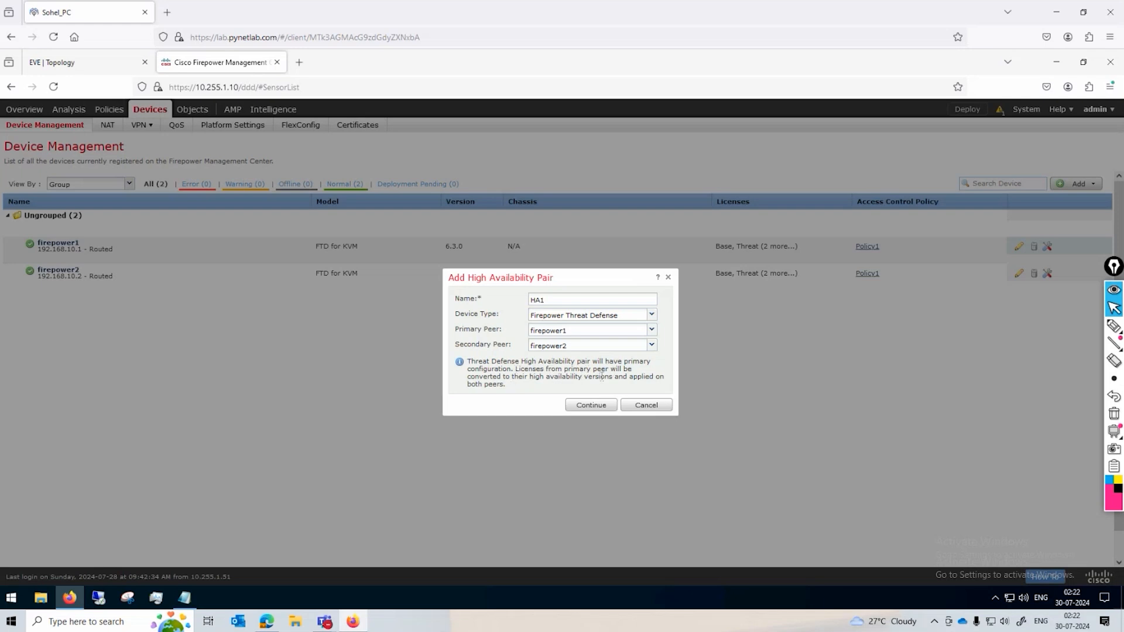
left_click(599, 406)
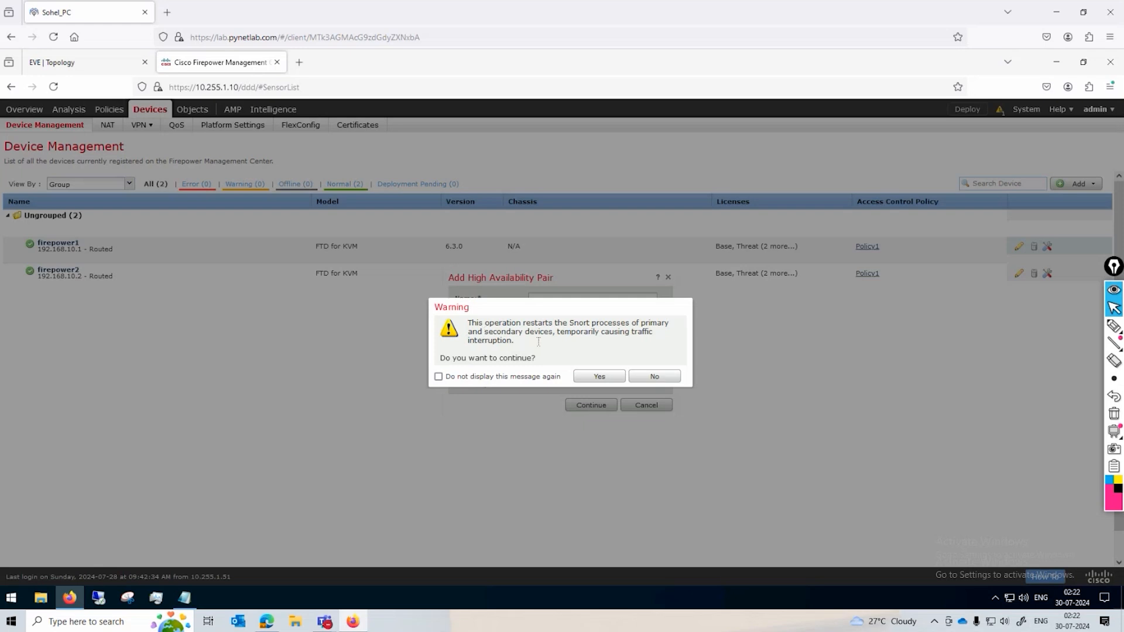
left_click(597, 376)
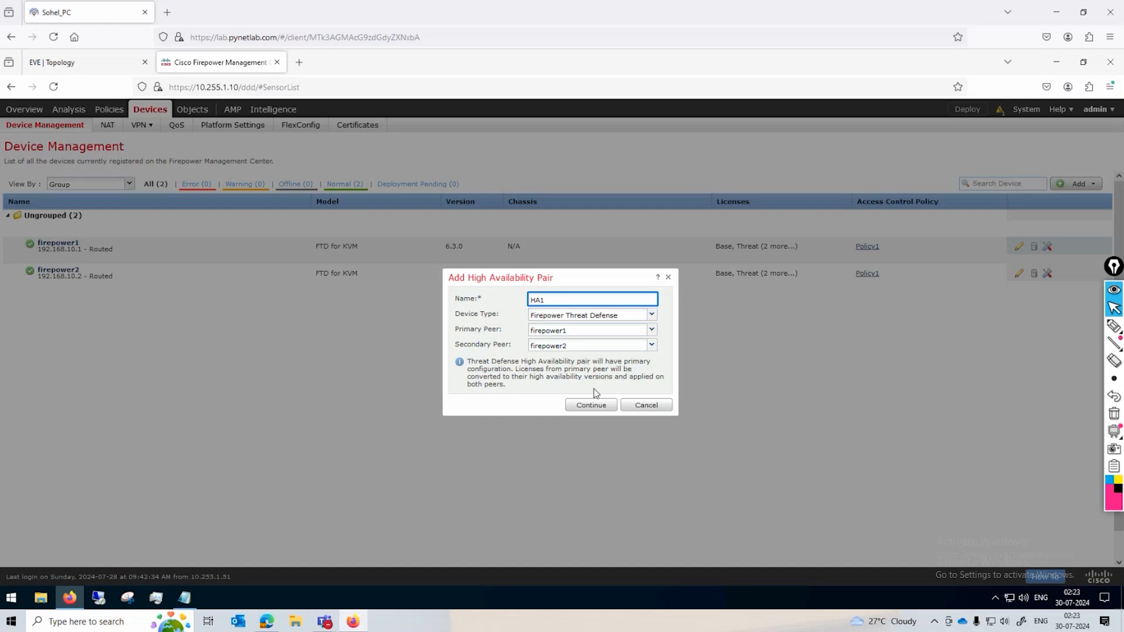
- Continue to the pair's link settings and check the failover link note against the EVE network topology
left_click(593, 403)
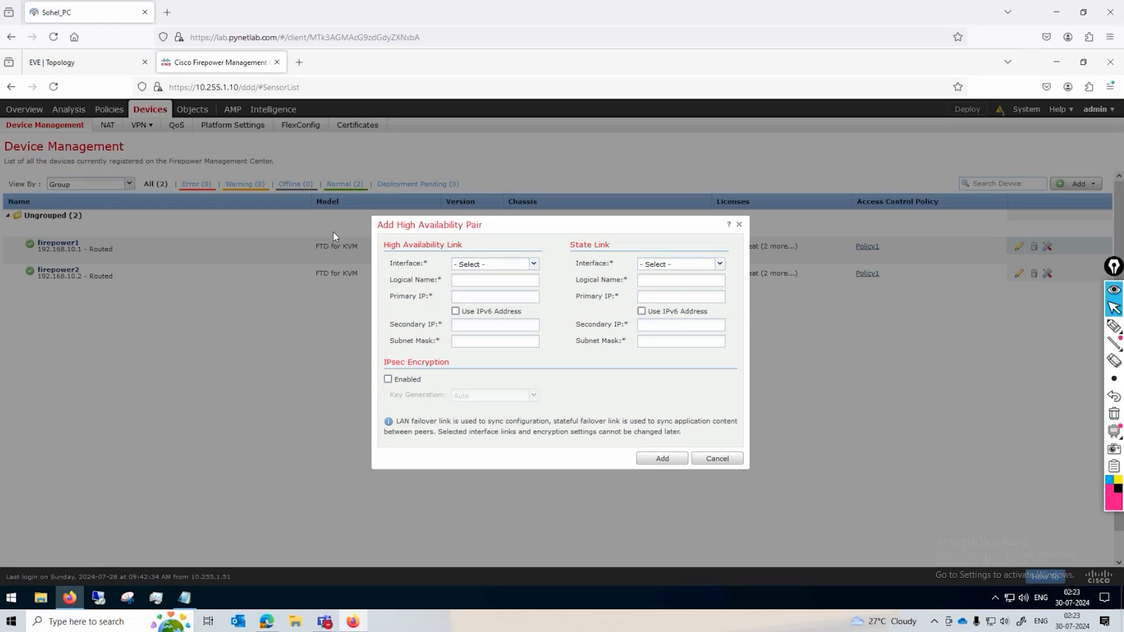
left_click_drag(396, 421, 554, 425)
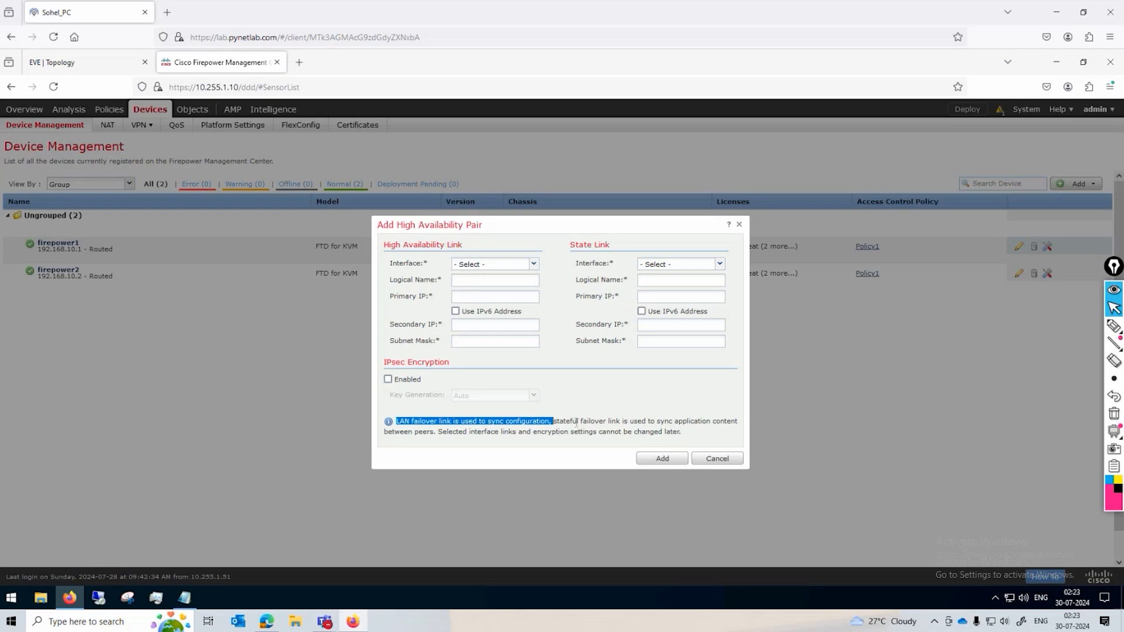
left_click_drag(551, 421, 613, 422)
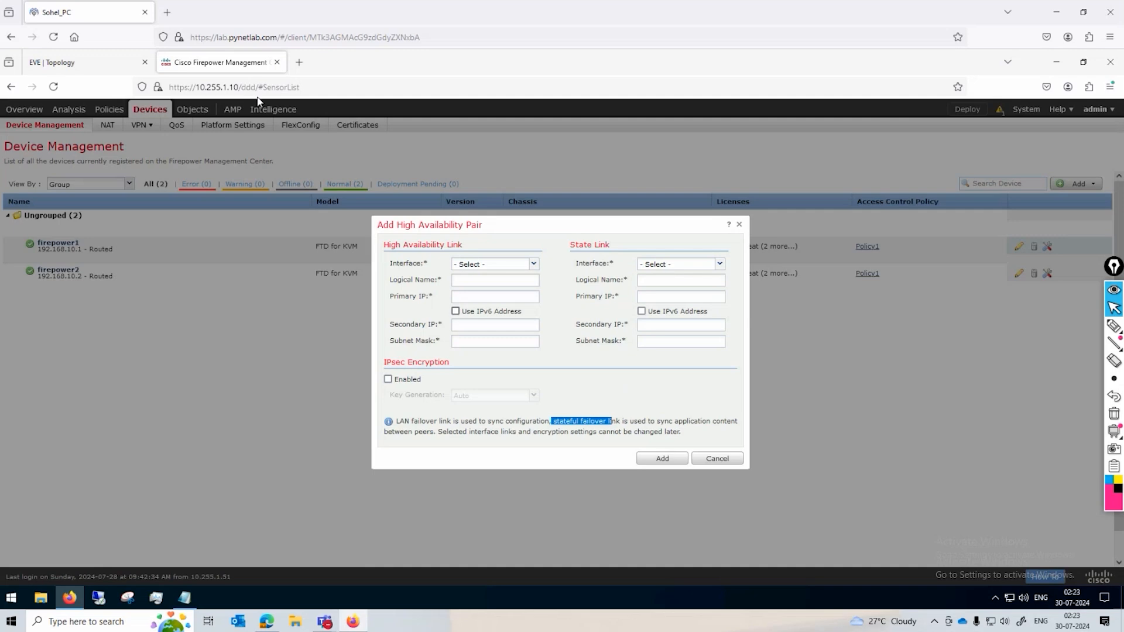
left_click(97, 67)
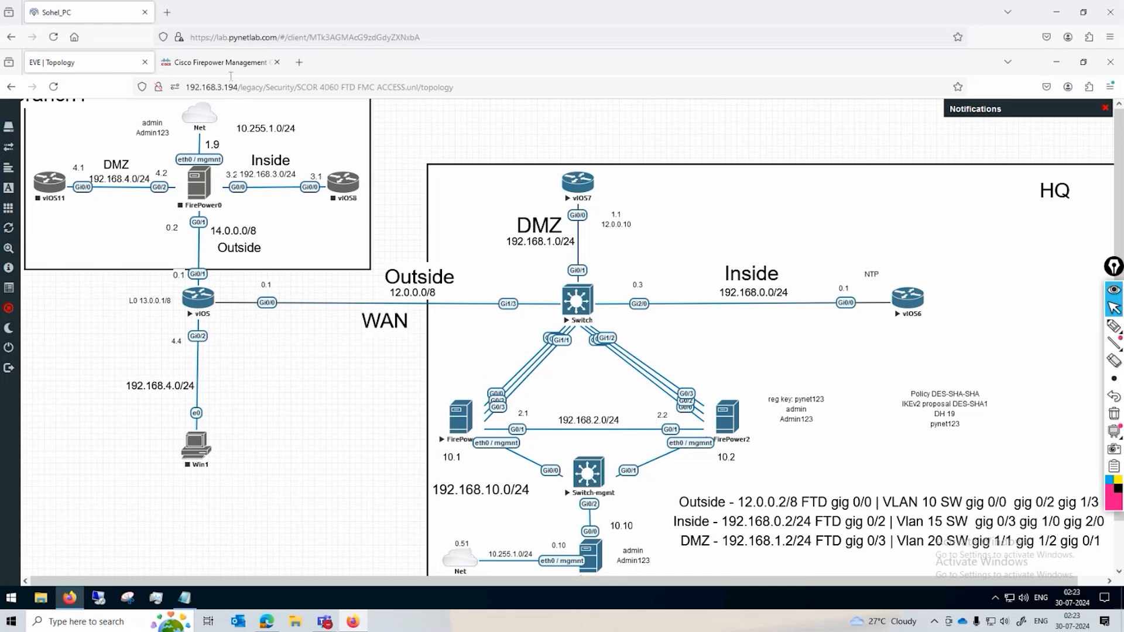
left_click(230, 66)
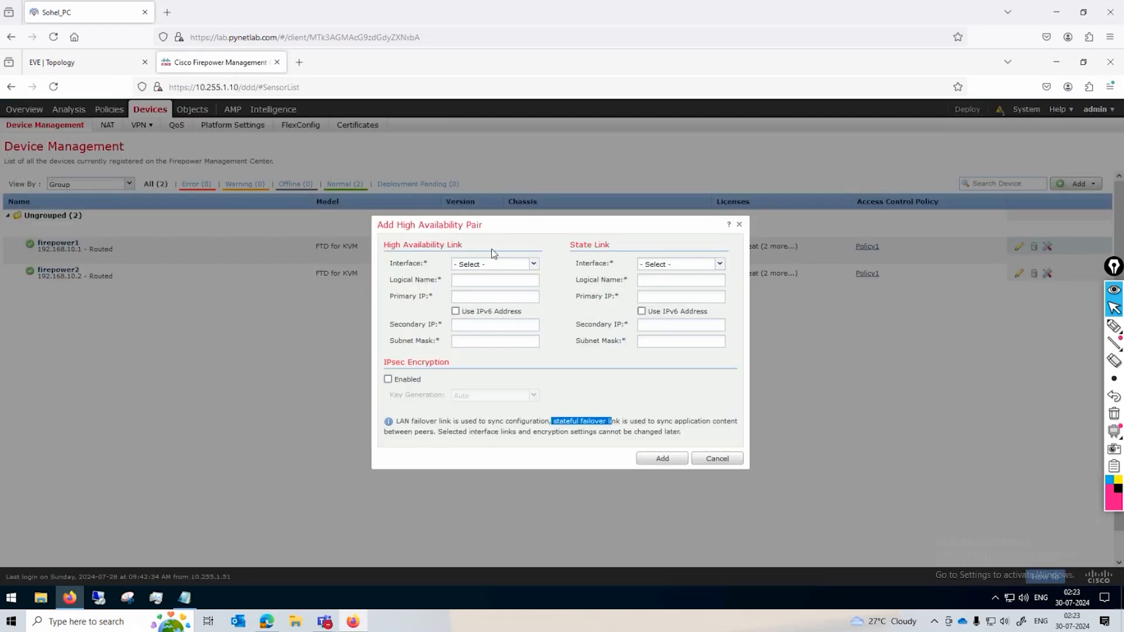
- Set the high availability link to GigabitEthernet0/1 and the state link to Same as LAN Failover Link
left_click(534, 264)
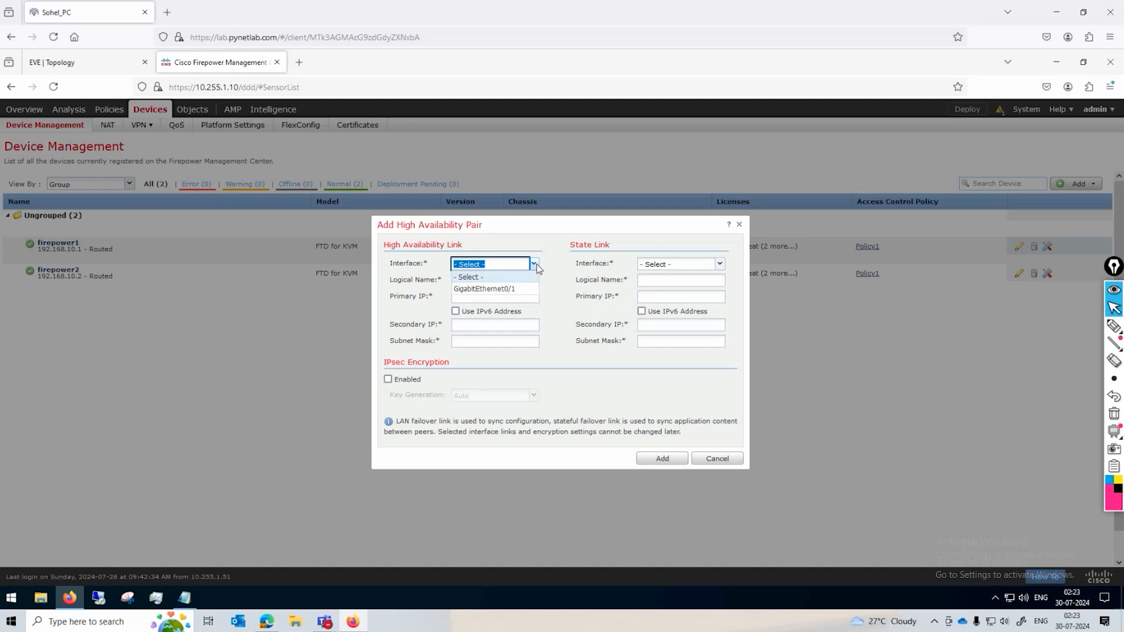
left_click(512, 289)
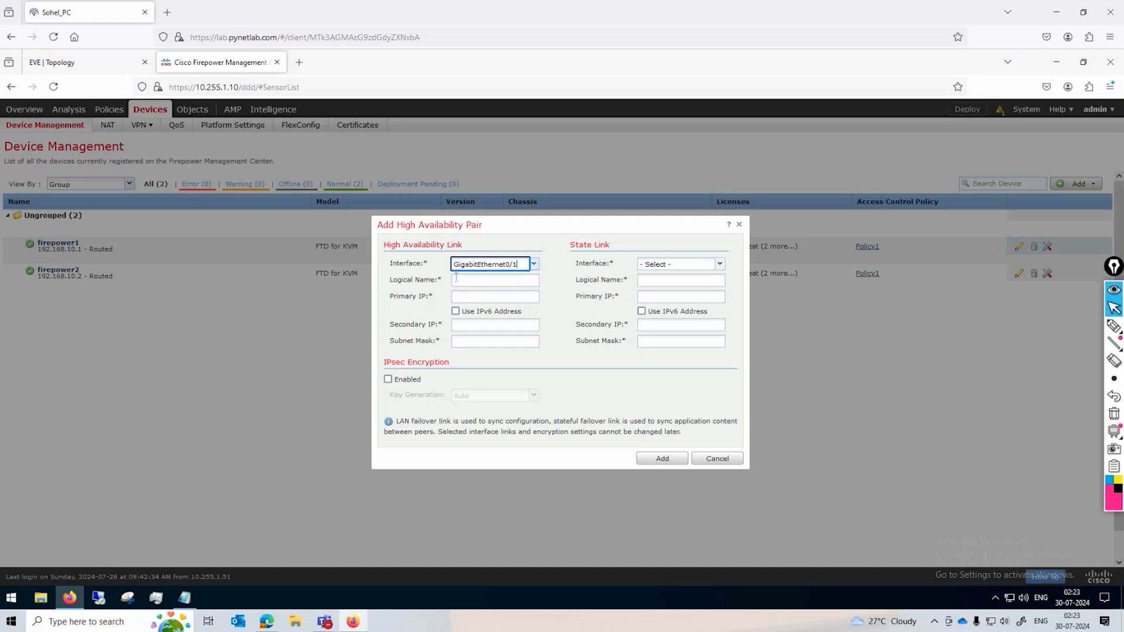
left_click(708, 265)
left_click(721, 264)
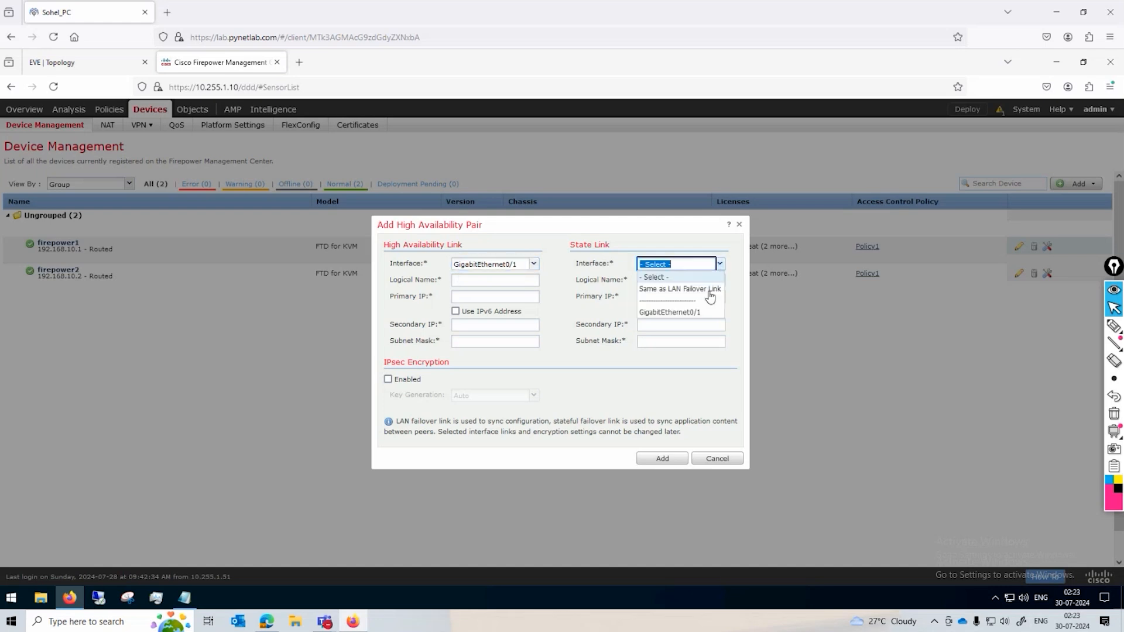
left_click(712, 291)
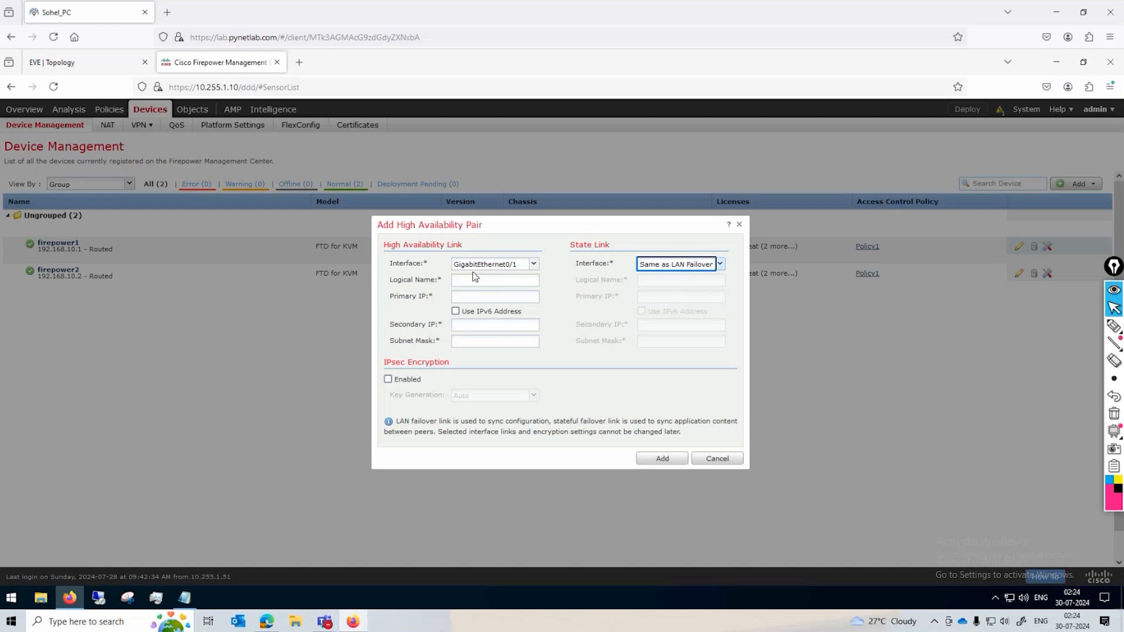
- Give the high availability link the logical name FOLink
left_click(490, 280)
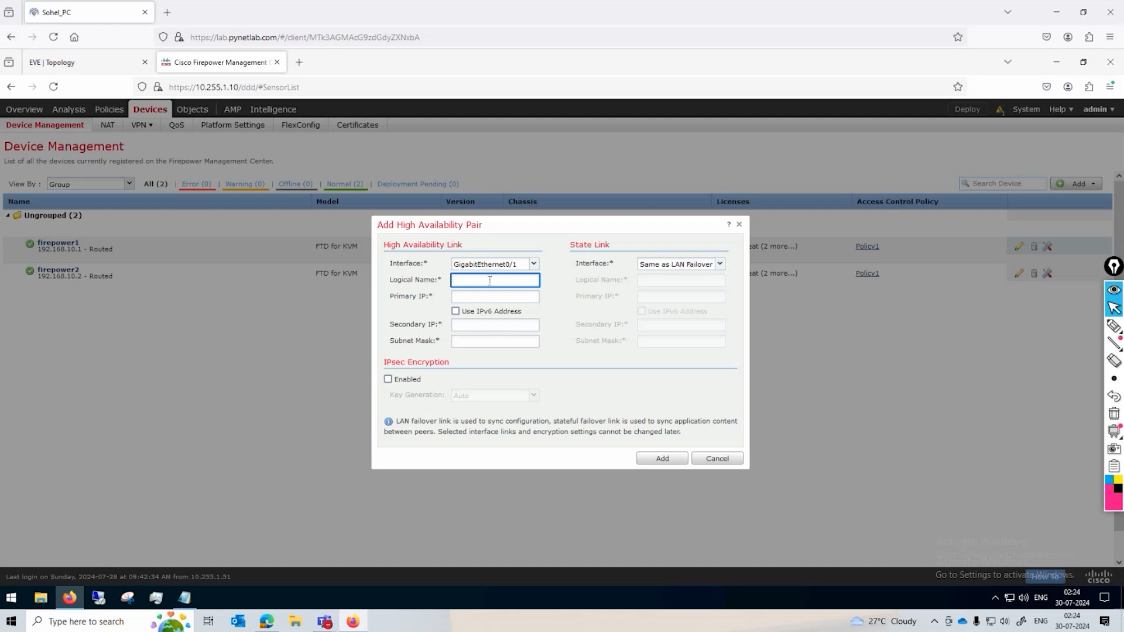
type("FO")
type("link")
type("L")
- Following the topology, set the high availability link's primary IP to 192.168.2.1 and secondary IP to 192.168.2.2
left_click(494, 296)
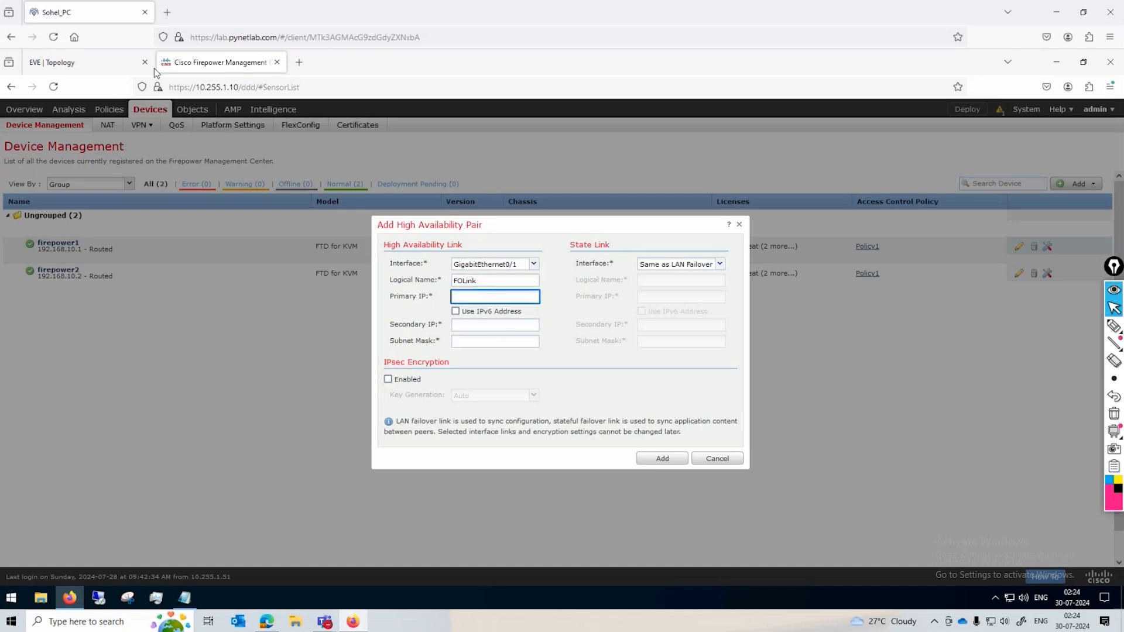
left_click(102, 71)
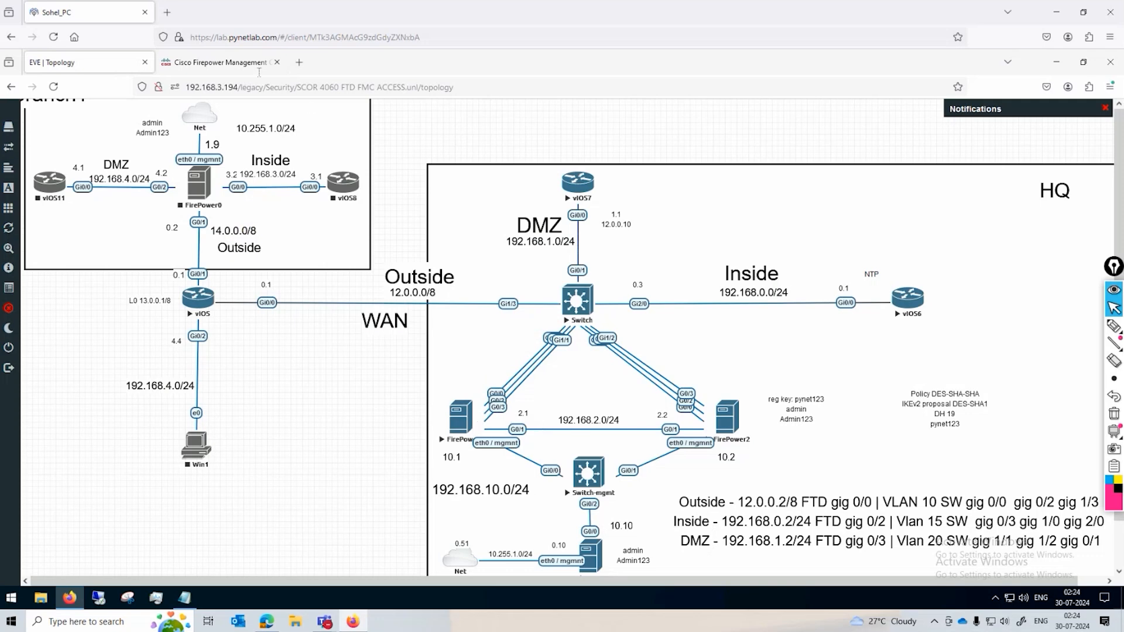
left_click(242, 64)
type("192.168")
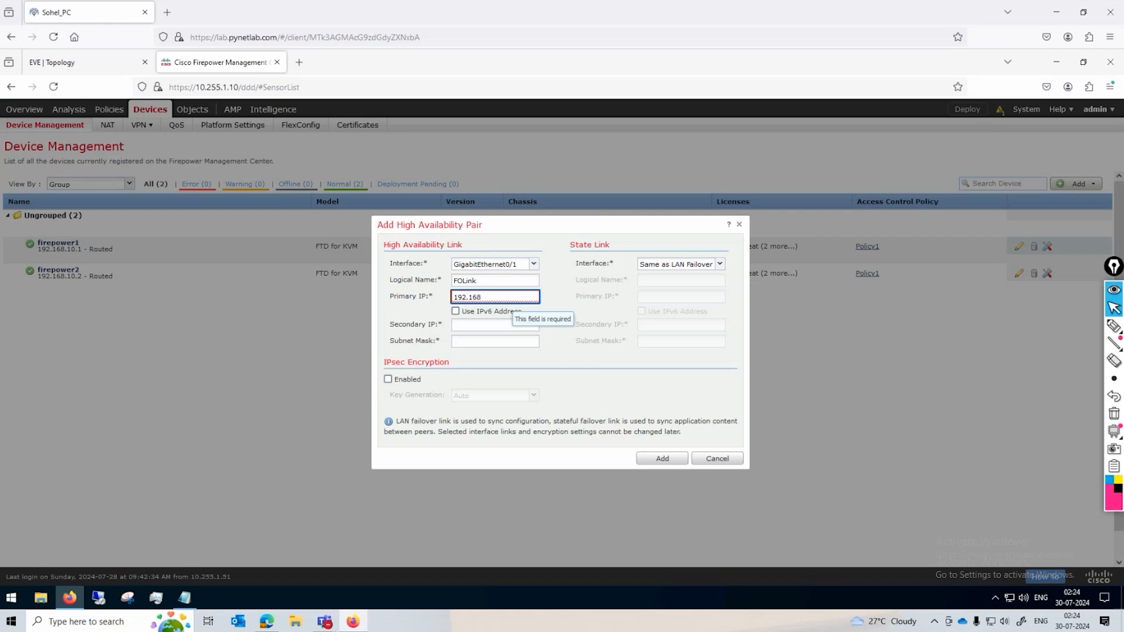
type(".2.1")
left_click(514, 324)
type("192.168.2.2")
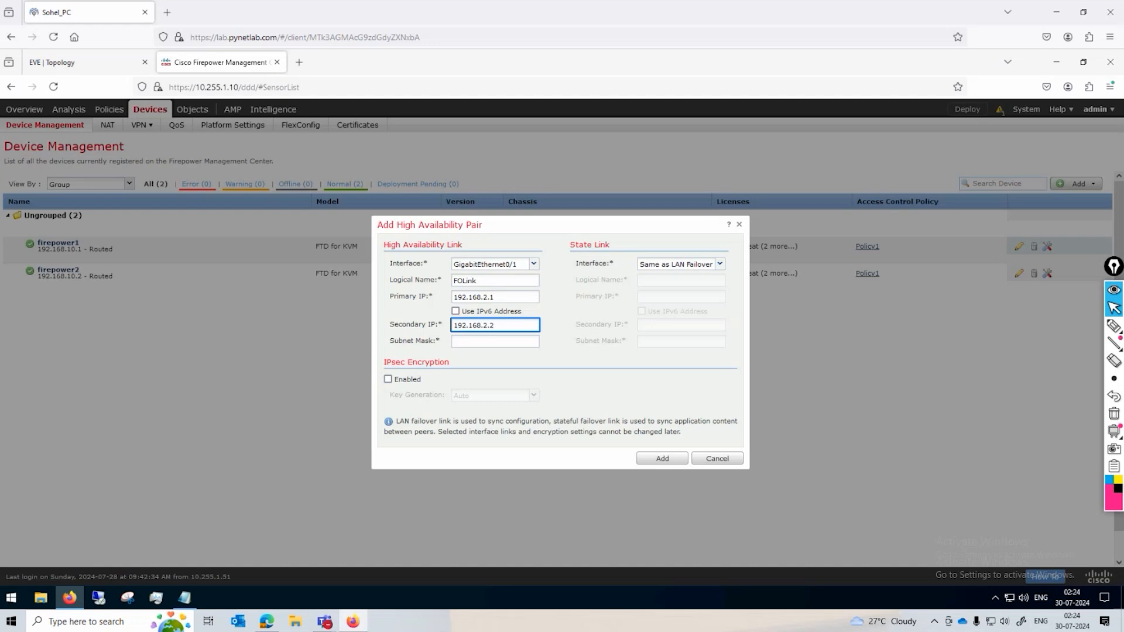
- Set the link's subnet mask to 255.255.255.0, add the high availability pair, and acknowledge the notice
left_click(513, 341)
type("255.255.255.0")
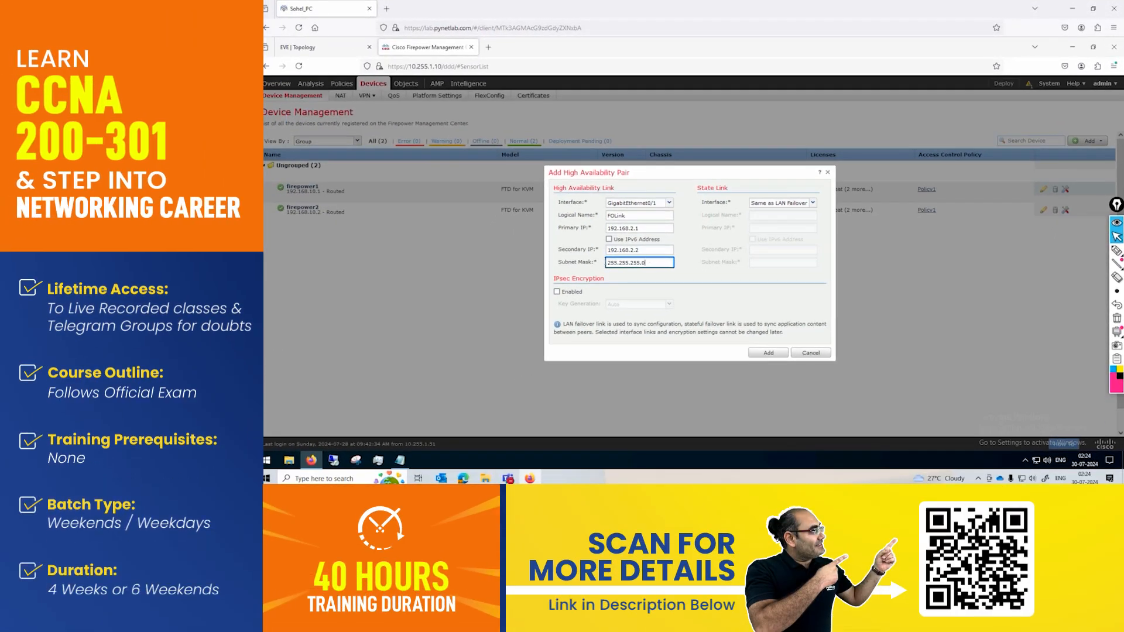
left_click(759, 354)
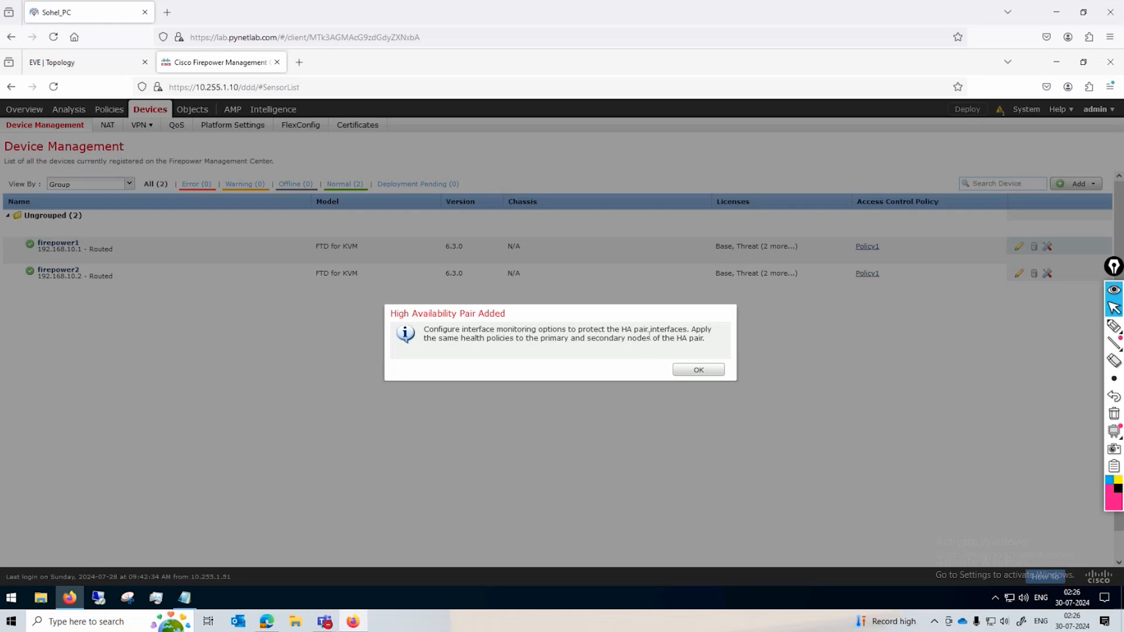
left_click(692, 372)
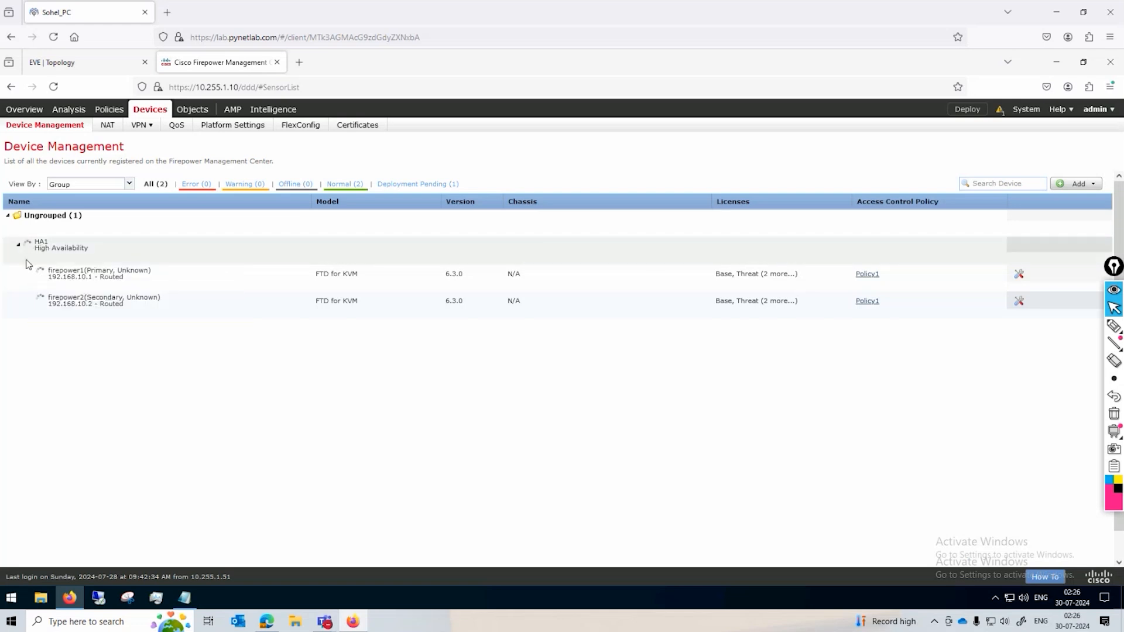
- Dismiss the page data error and reload the device list to refresh the status of the HA1 pair
mouse_move(56, 275)
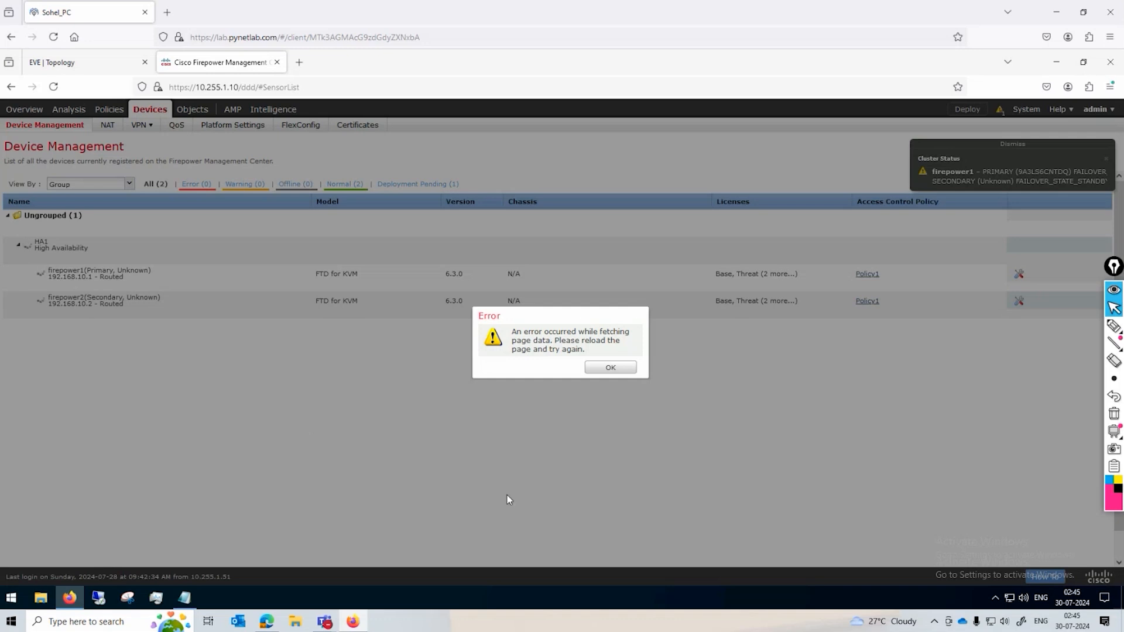
left_click(609, 368)
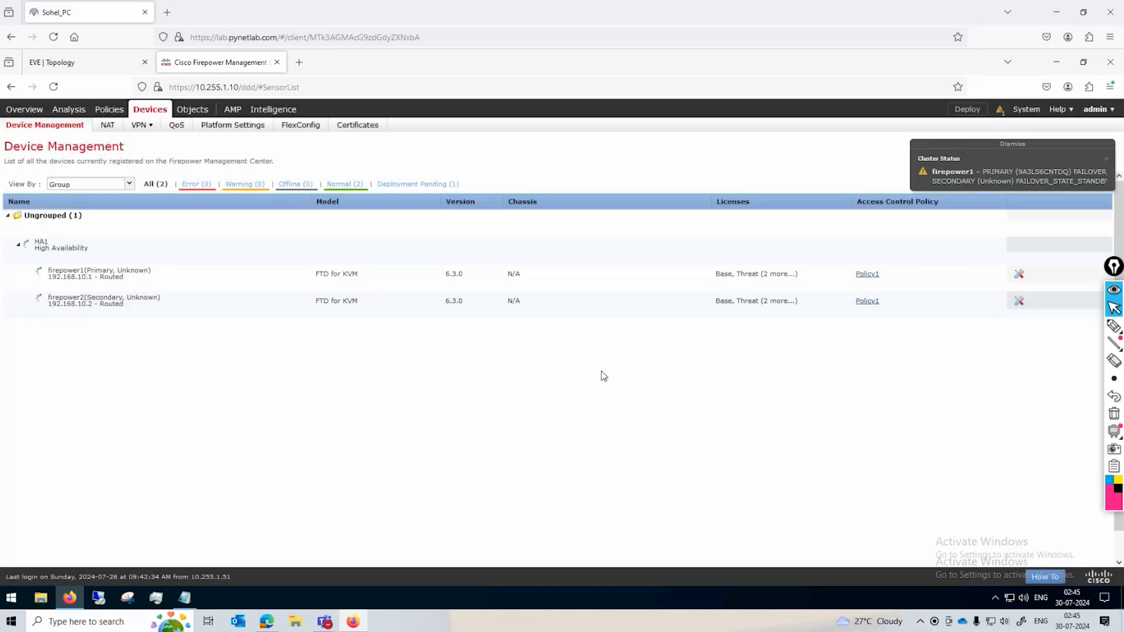
key("F5")
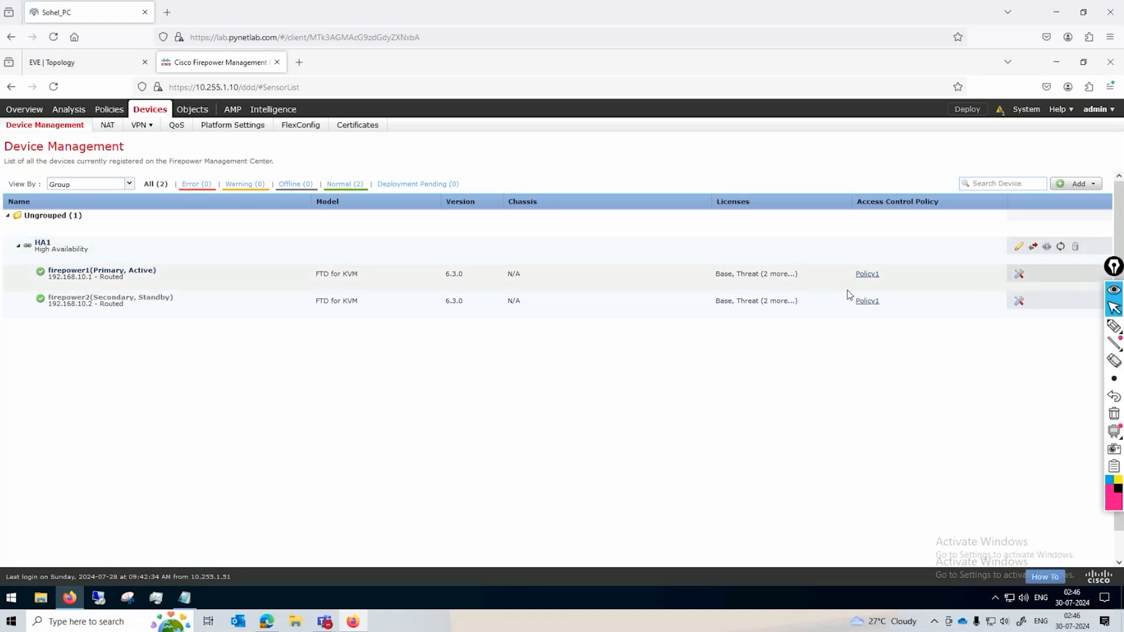
- Mark the HA1 pair, its primary and secondary peers, and its available actions with pen annotations, and clear all the markings
left_click(1113, 326)
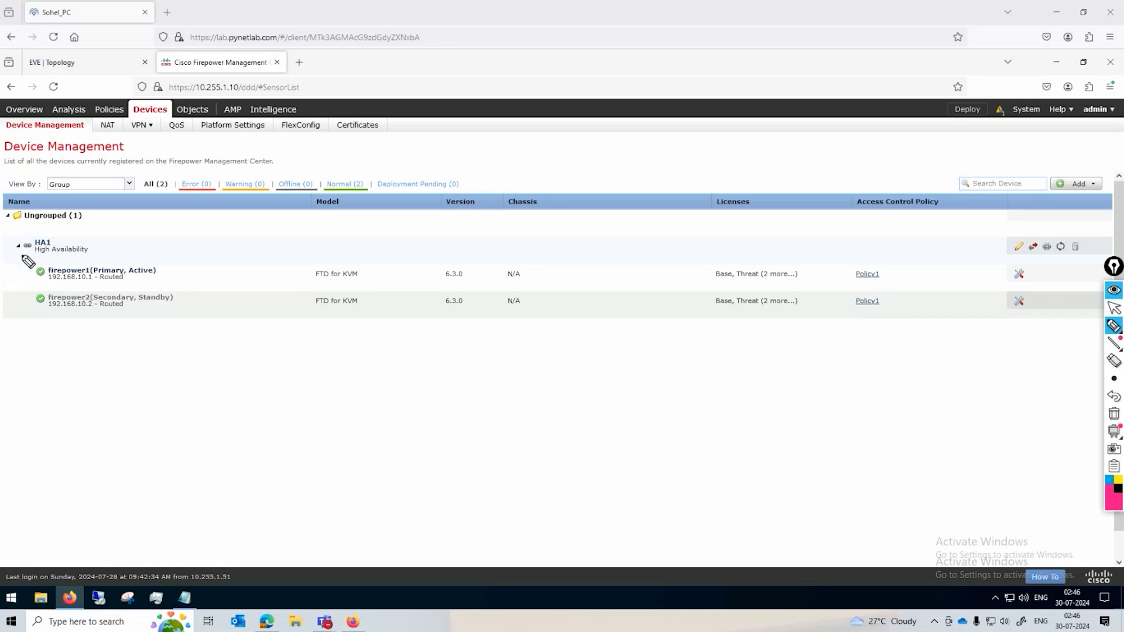
mouse_move(33, 267)
left_mouse_down()
mouse_move(76, 234)
mouse_move(25, 266)
left_mouse_up()
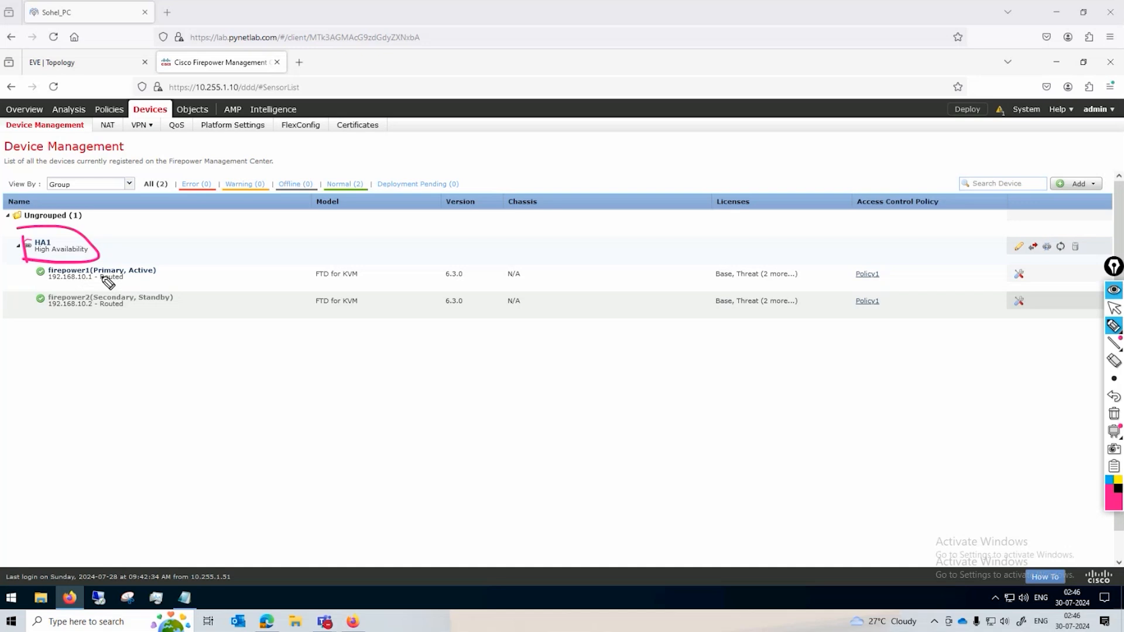
left_click_drag(95, 277, 123, 276)
left_click_drag(57, 309, 129, 300)
left_click_drag(1018, 249, 1017, 250)
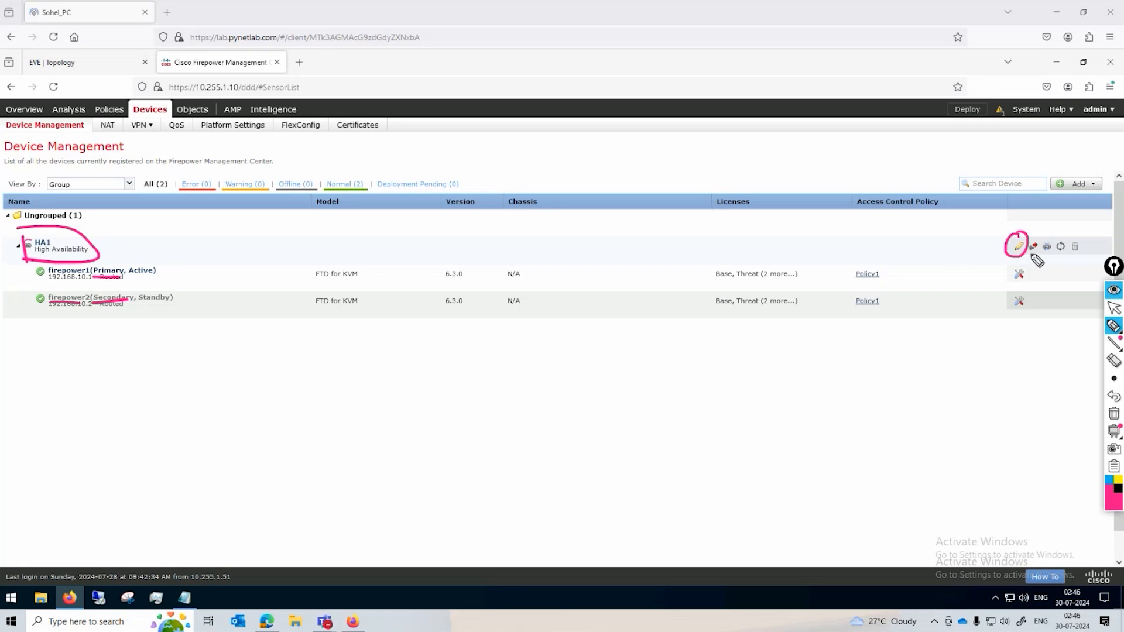
left_click_drag(1025, 255, 1042, 254)
mouse_move(1046, 237)
left_mouse_down()
mouse_move(1051, 258)
mouse_move(1080, 255)
left_mouse_up()
left_click(1114, 308)
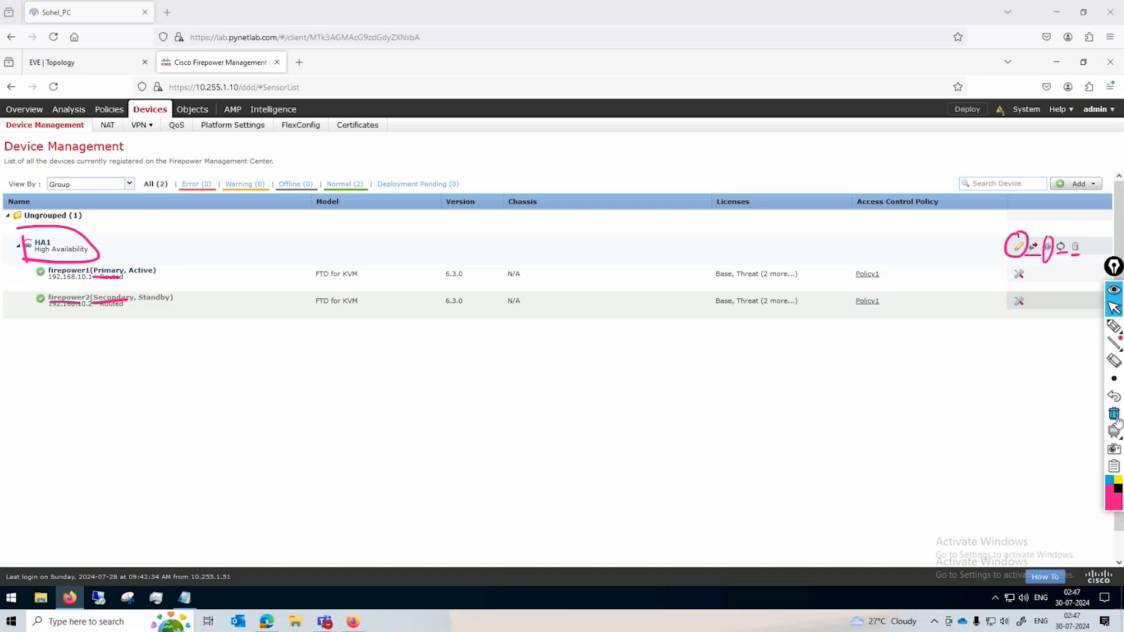
left_click(1116, 415)
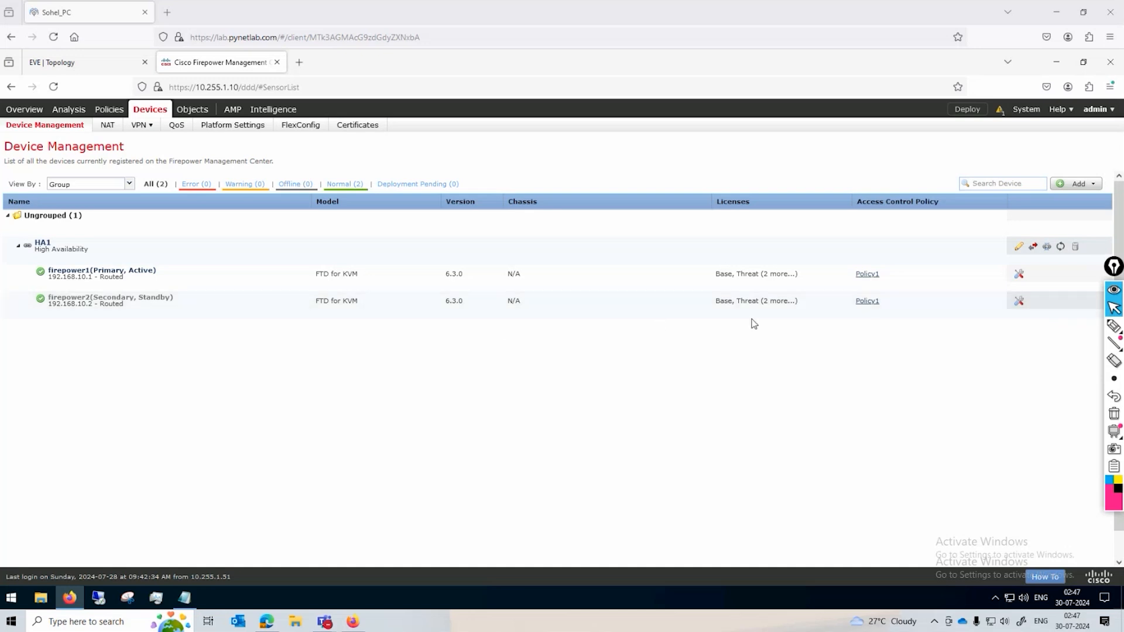
- Open HA1's high availability configuration for editing and set the monitored DMZ interface's standby IP address to 192.168.1.3
left_click(1019, 247)
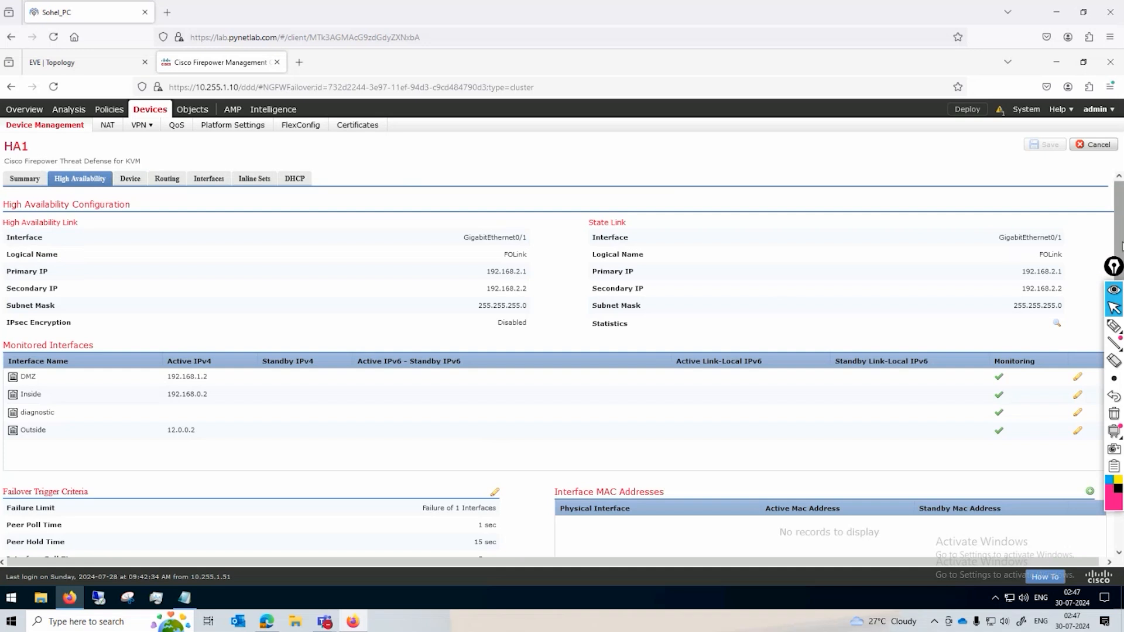
scroll(1122, 246, "down", 1)
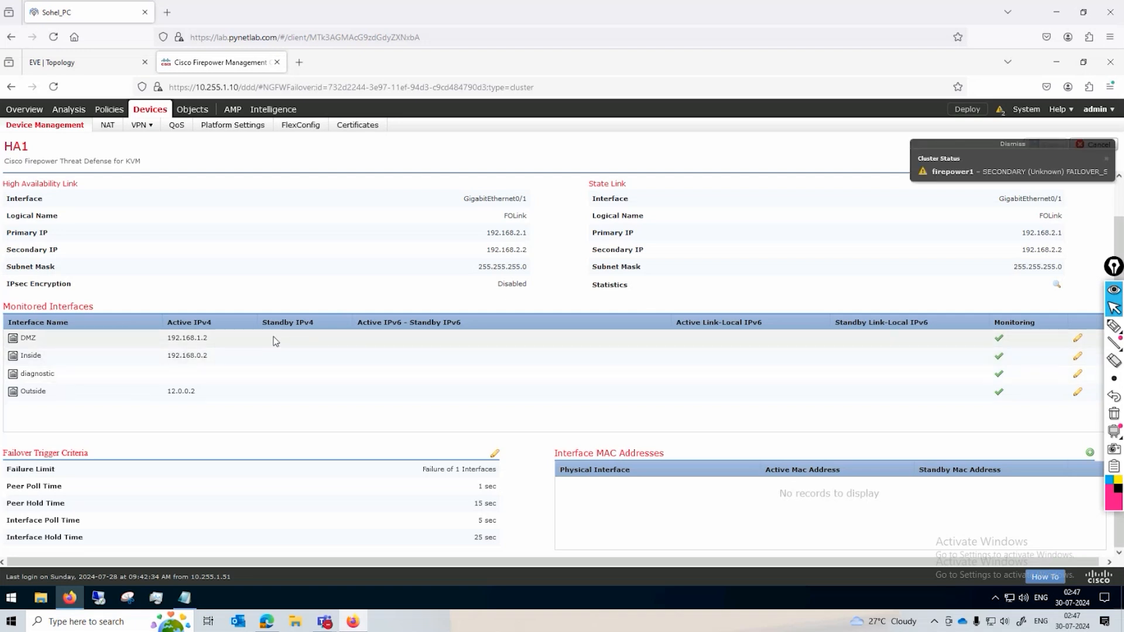
left_click(1079, 340)
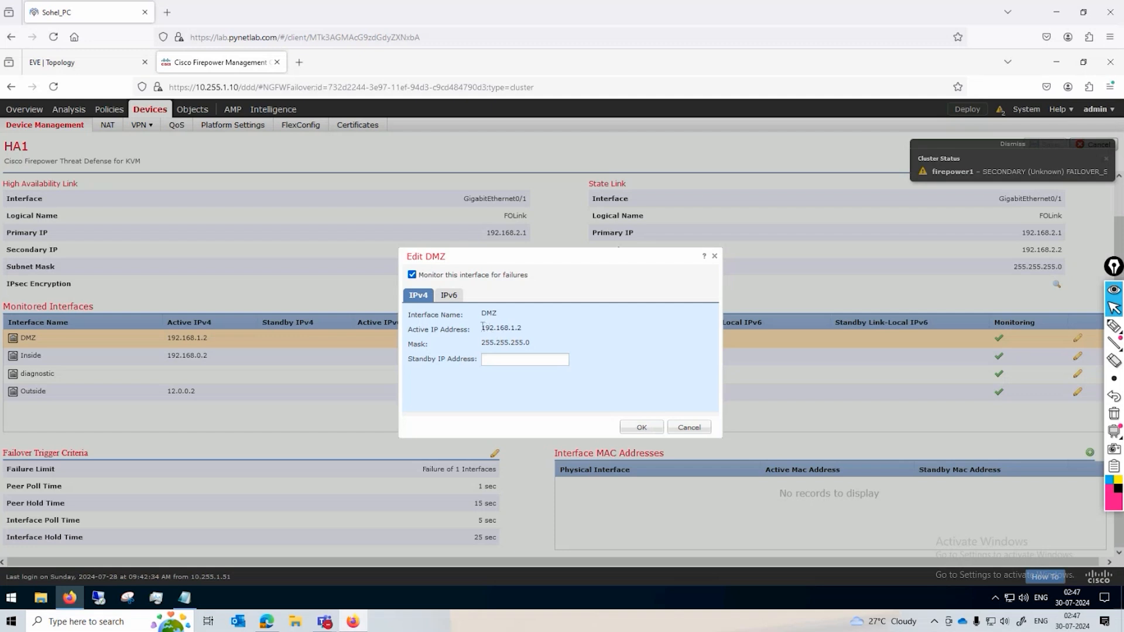
left_click_drag(481, 328, 533, 335)
key("ctrl+c")
left_click(537, 361)
key("ctrl+v")
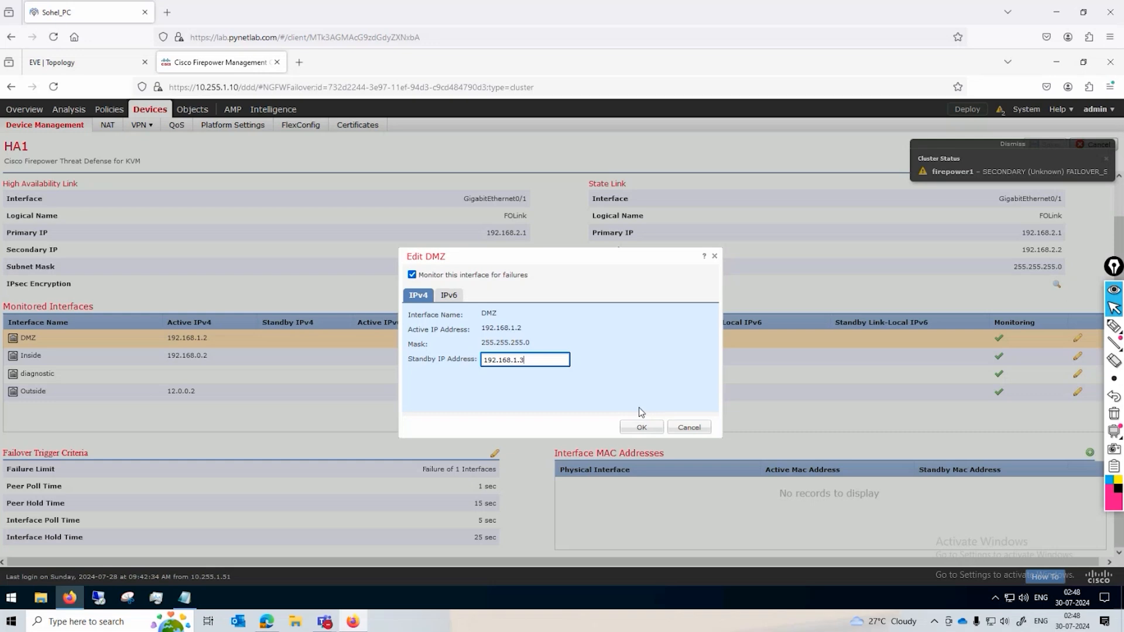
left_click(642, 427)
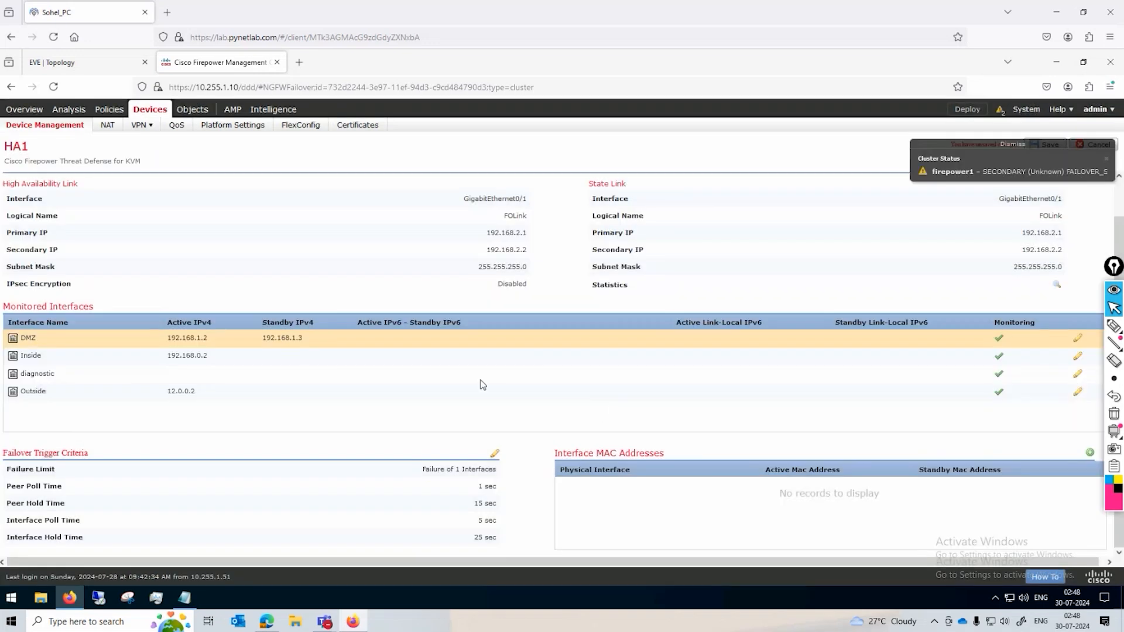
- Set the monitored Inside interface's standby IP address to 192.168.0.3
left_click(1079, 357)
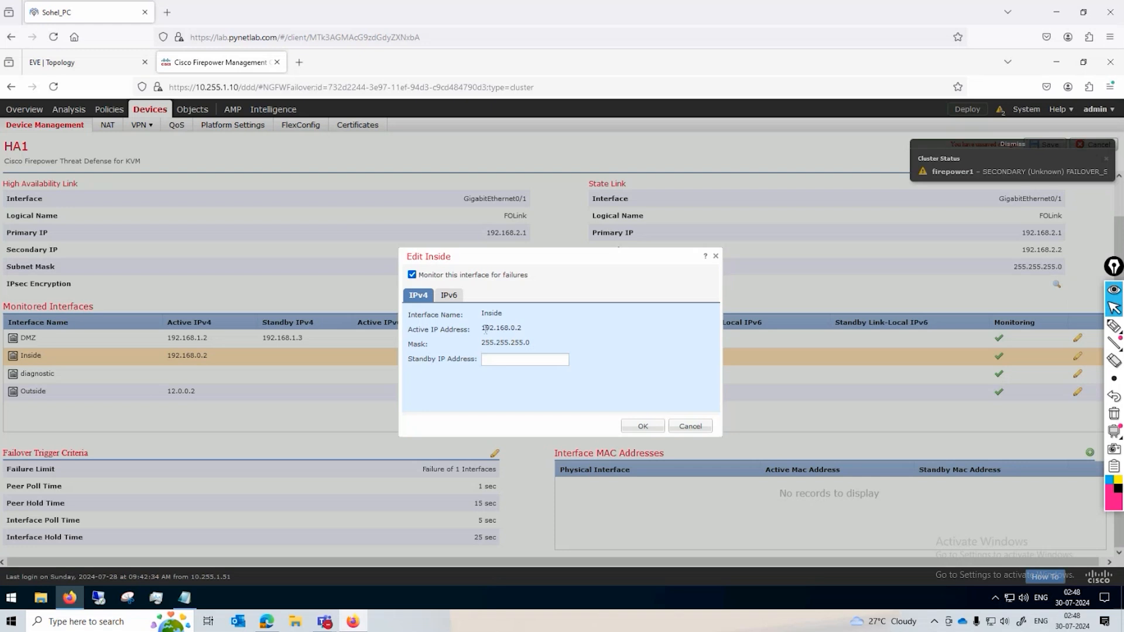
left_click_drag(511, 331, 533, 334)
key("ctrl+c")
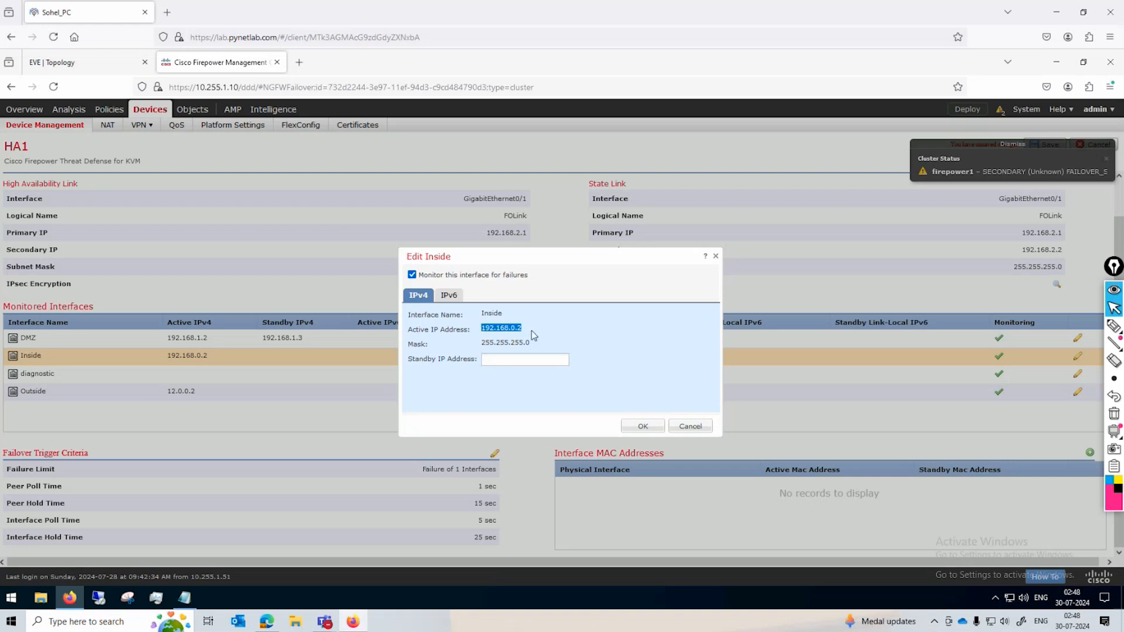
left_click(529, 361)
key("ctrl+v")
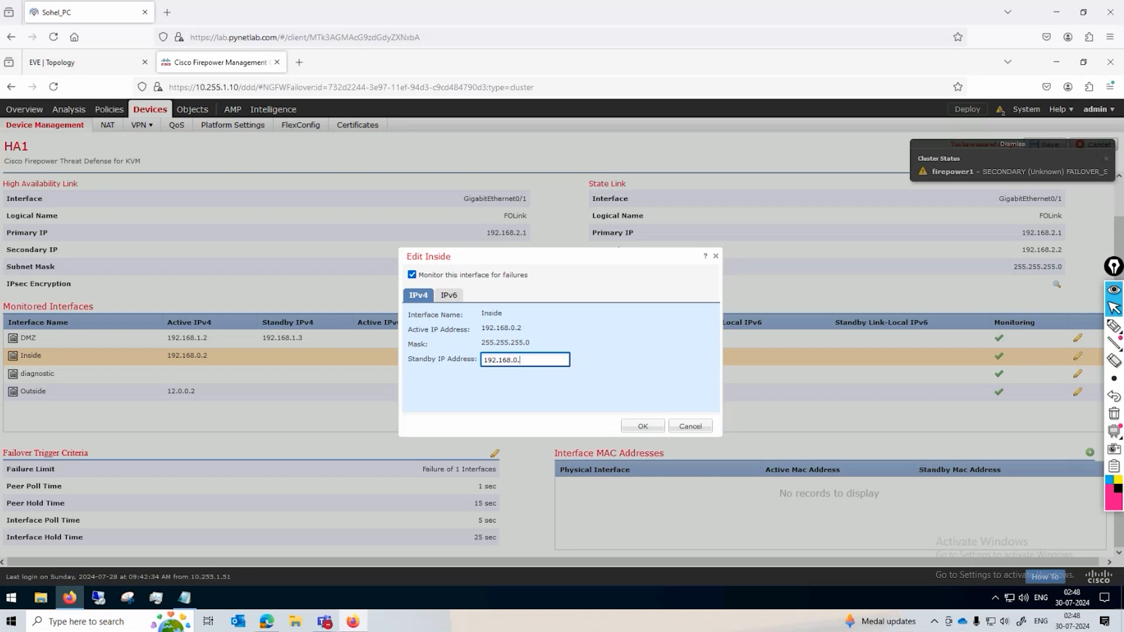
left_click(644, 427)
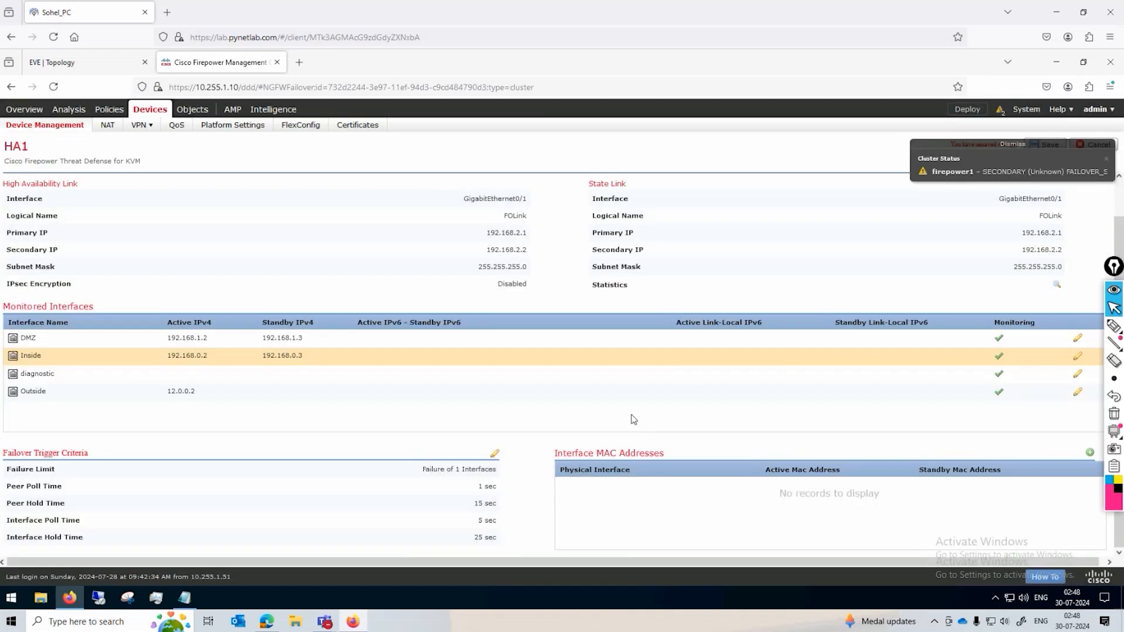
- Set the monitored Outside interface's standby IP address to 12.0.0.3, dismiss the cluster status notice, and save the HA1 configuration
left_click(1078, 393)
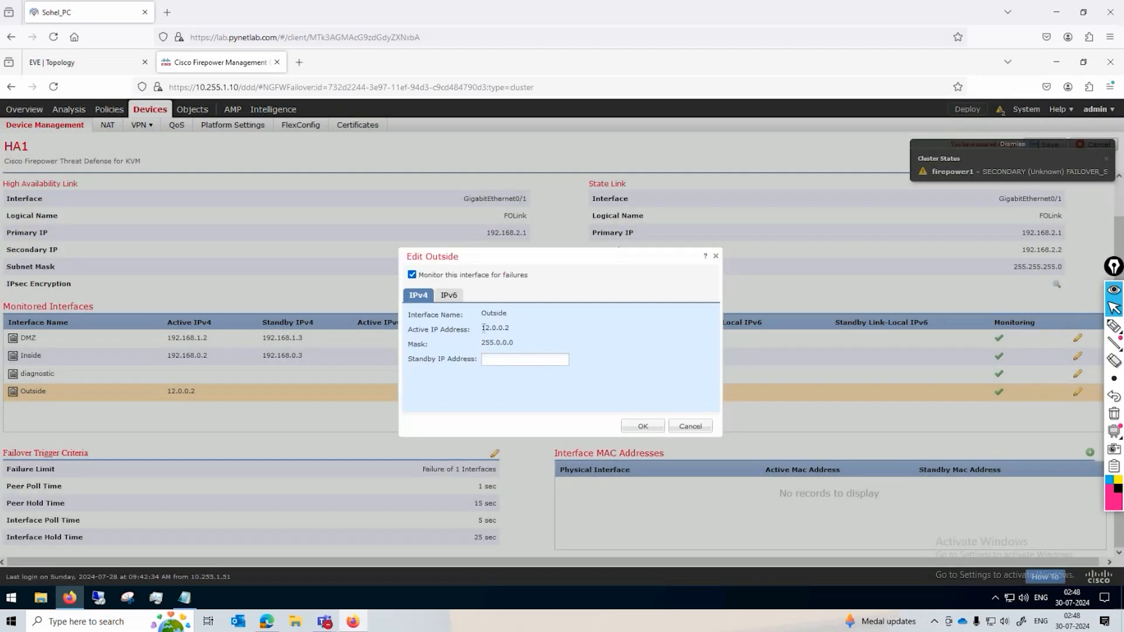
double_click(527, 332)
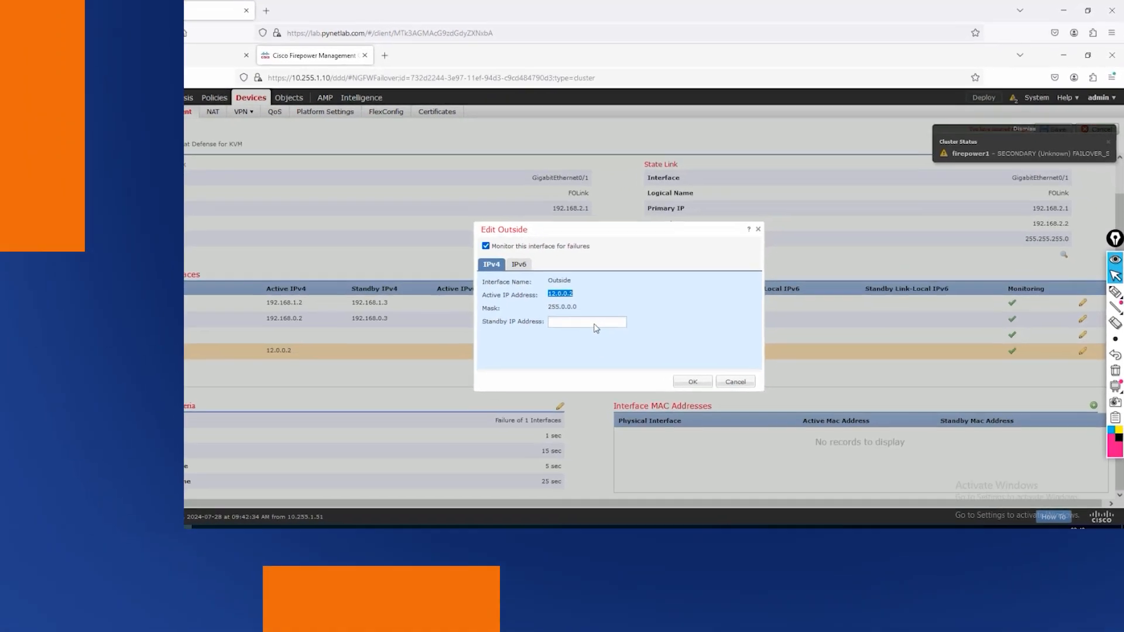
left_click(533, 360)
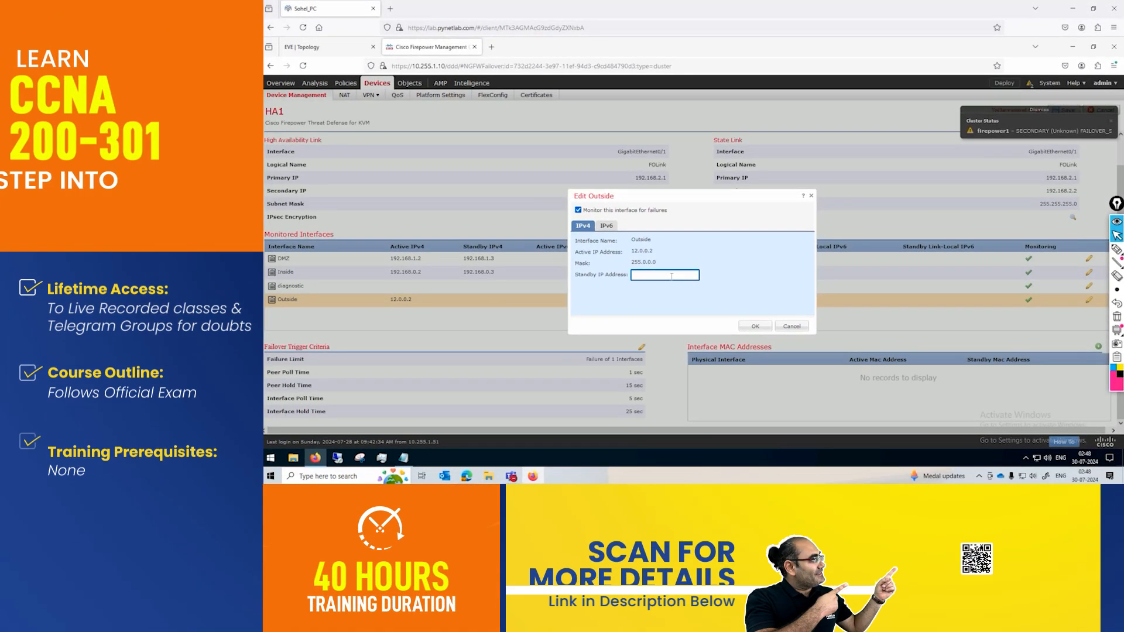
type("12.0.0.3")
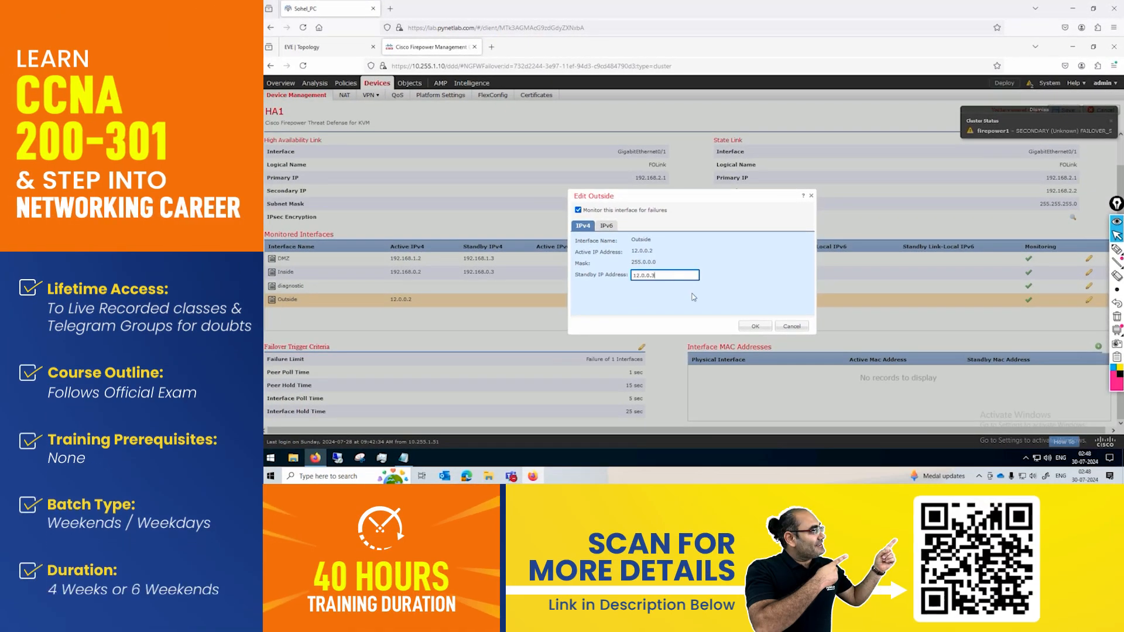
left_click(758, 326)
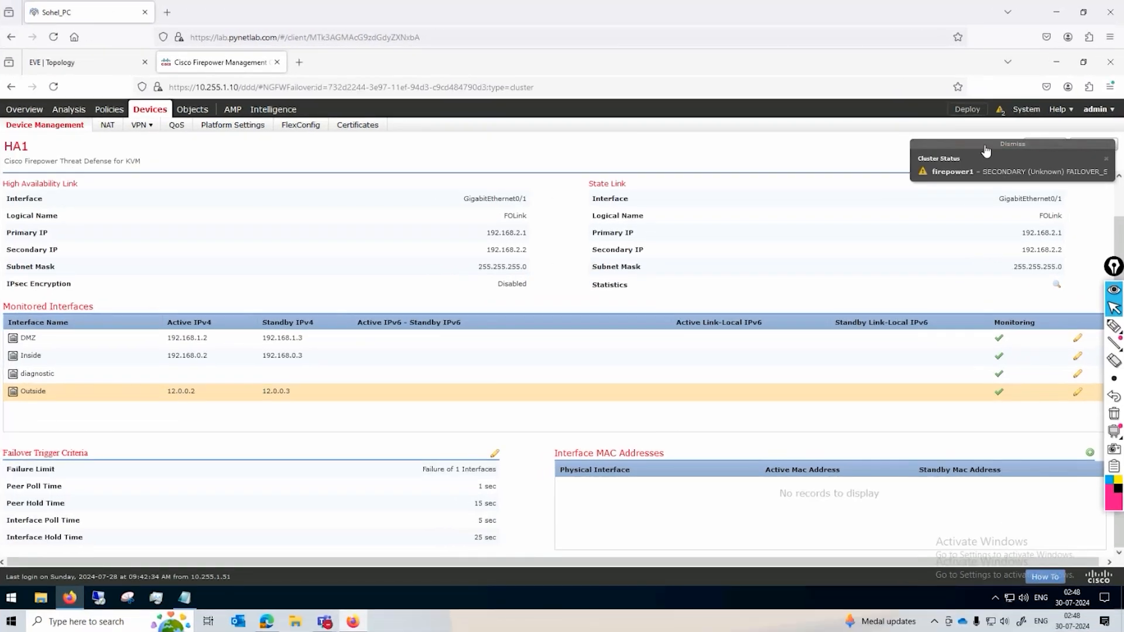
left_click(983, 146)
left_click(1037, 149)
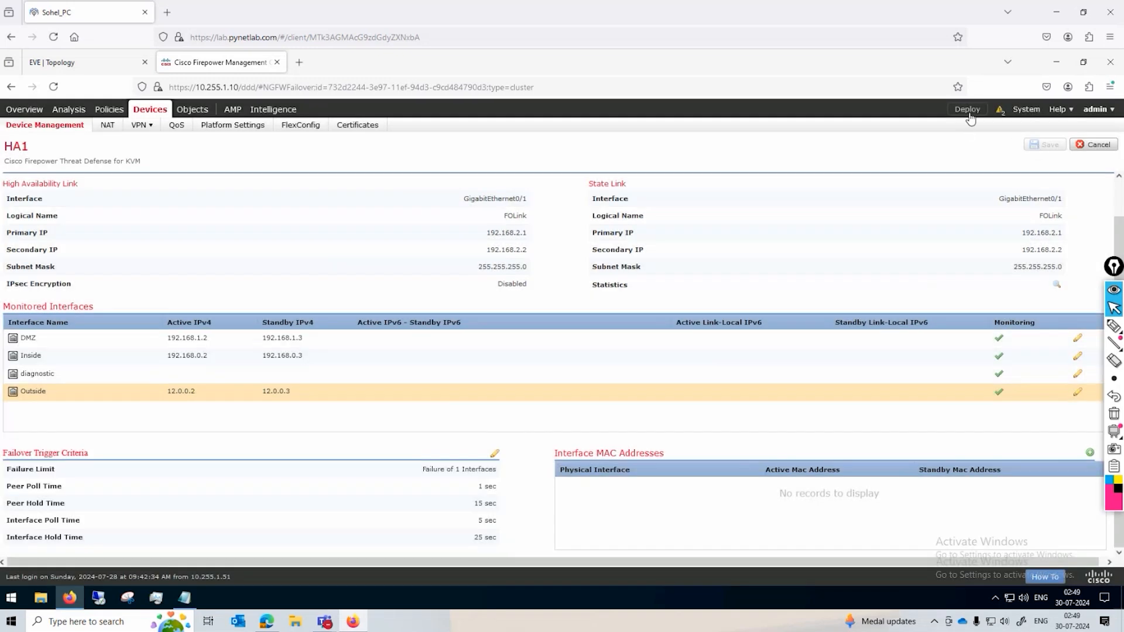
- Deploy the pending policy changes to HA1 and check the deployment's status
left_click(968, 111)
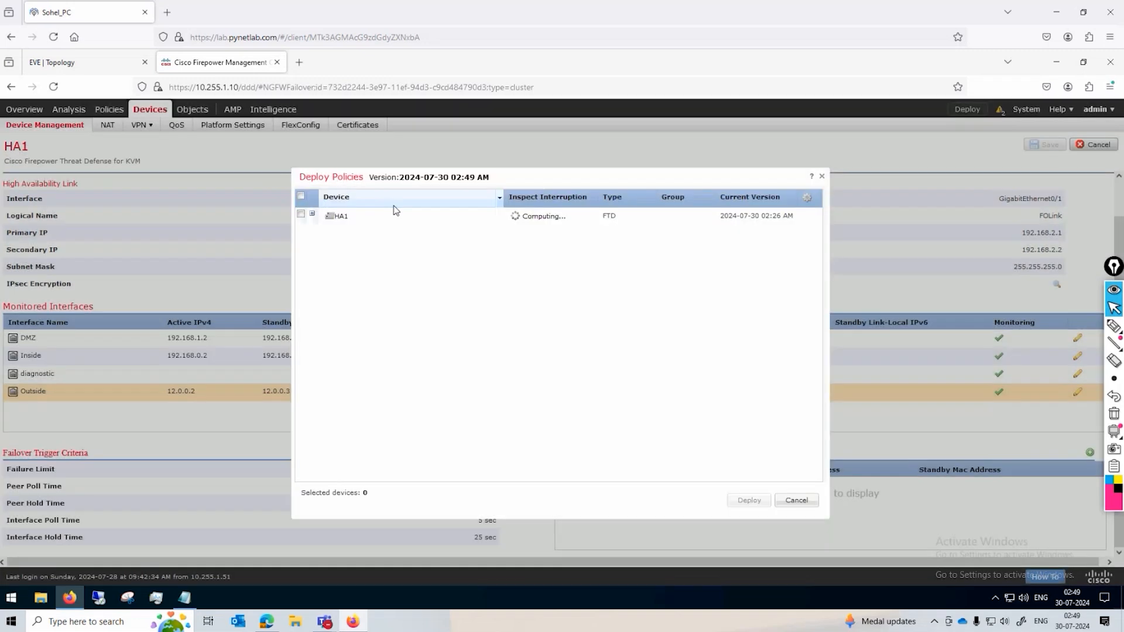
left_click(301, 215)
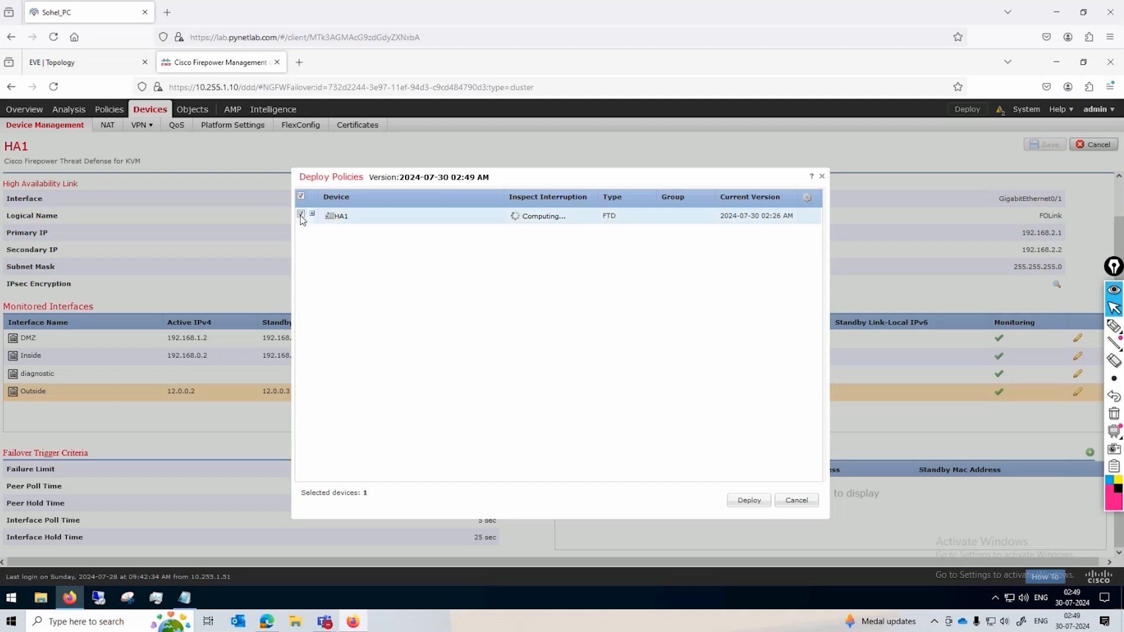
left_click(745, 504)
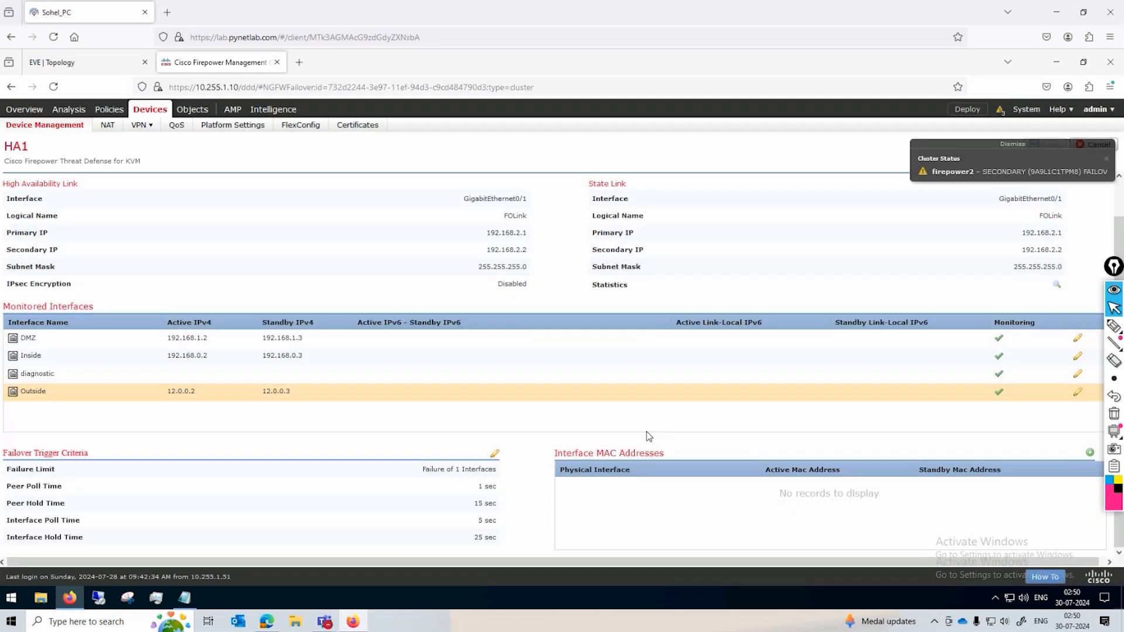
left_click(1002, 111)
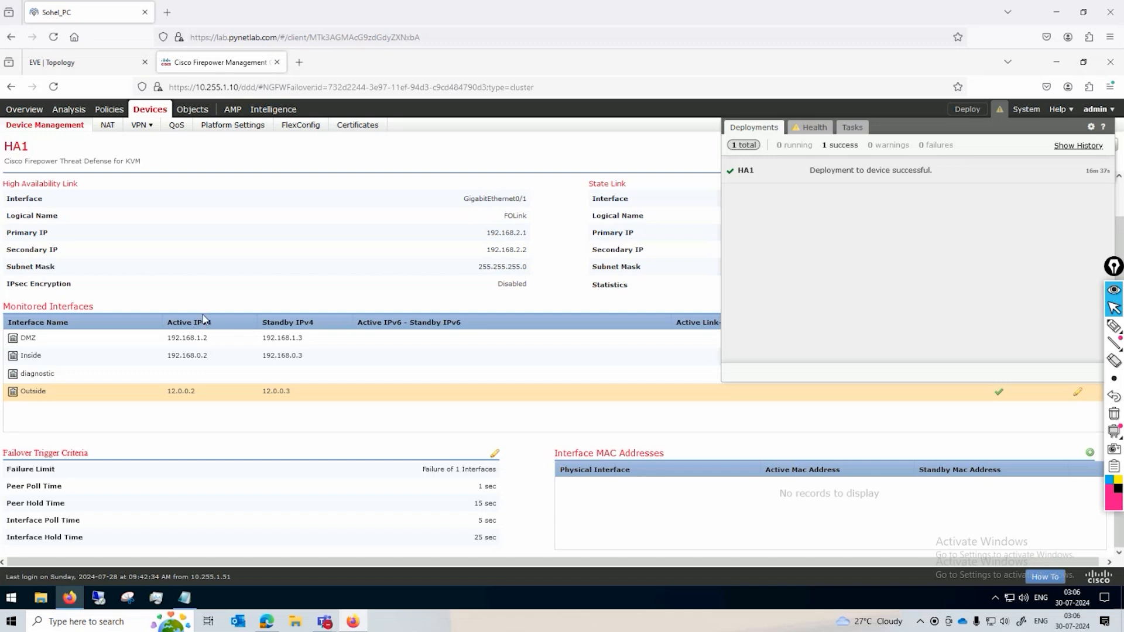
- Dismiss the cluster status notice and return to the list of managed devices
left_click(155, 113)
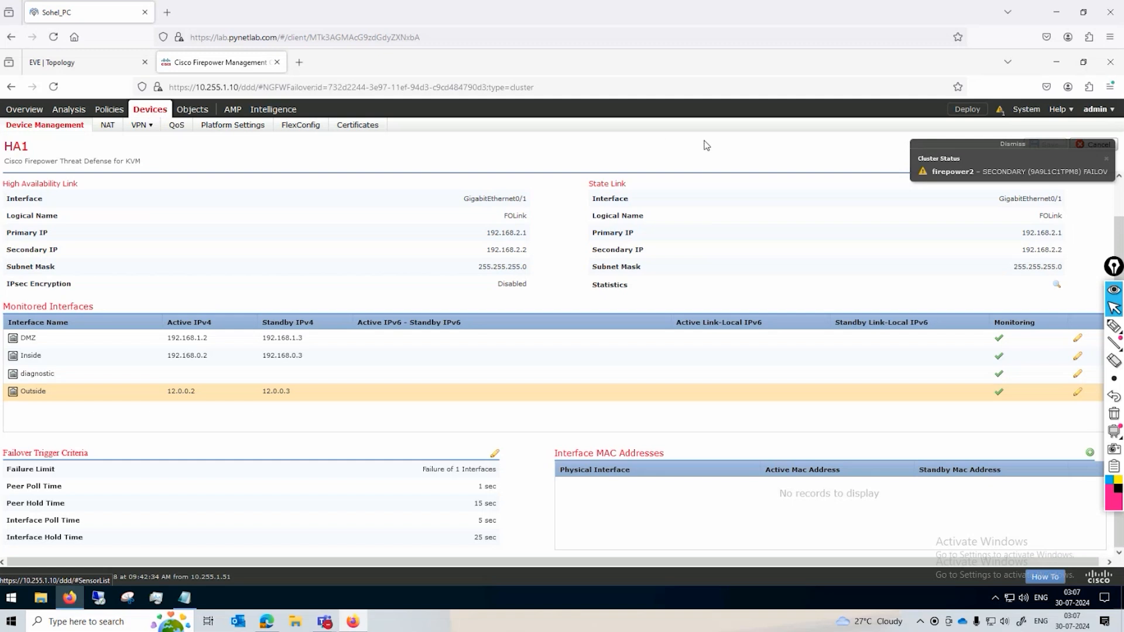
left_click(1028, 145)
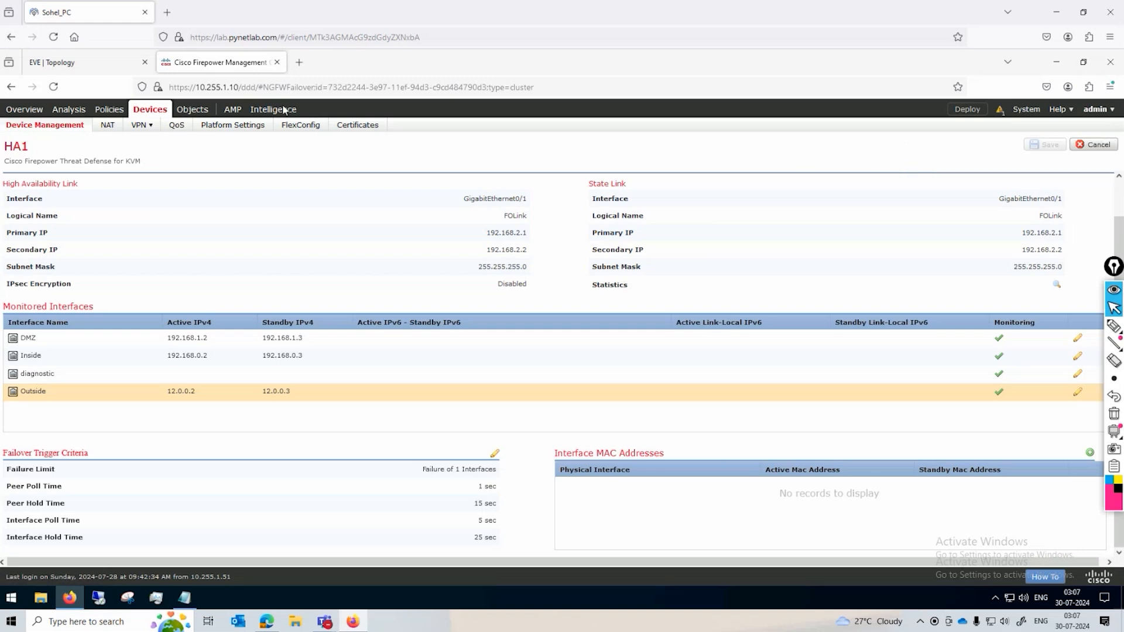
left_click(155, 113)
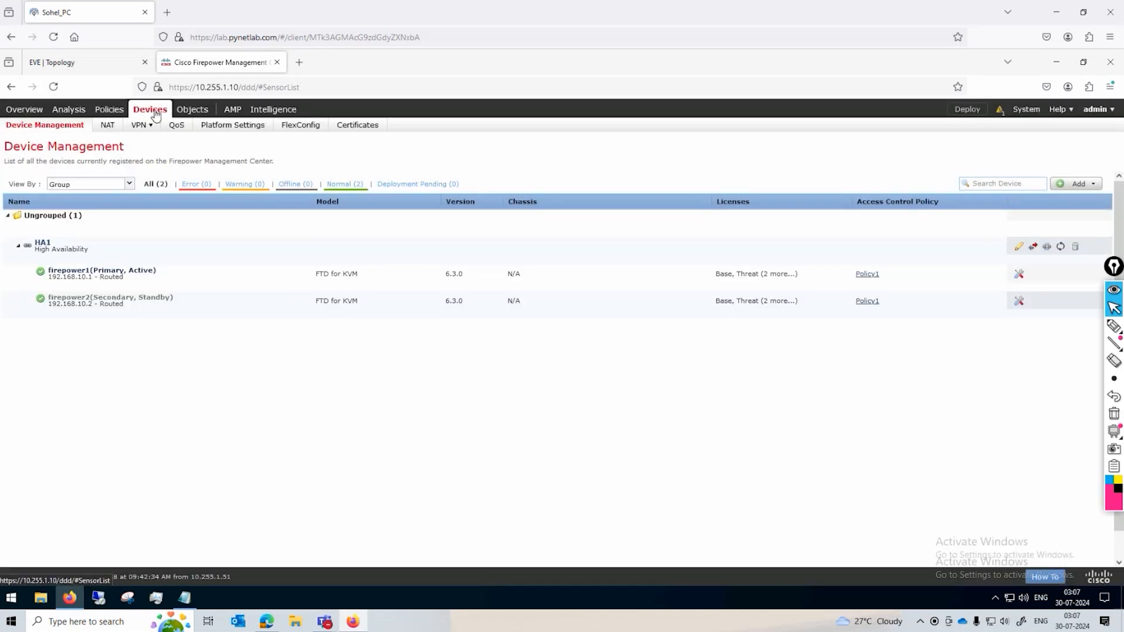
- Switch the active peer of HA1 to firepower2 and check the roles of both peers
left_click(1033, 247)
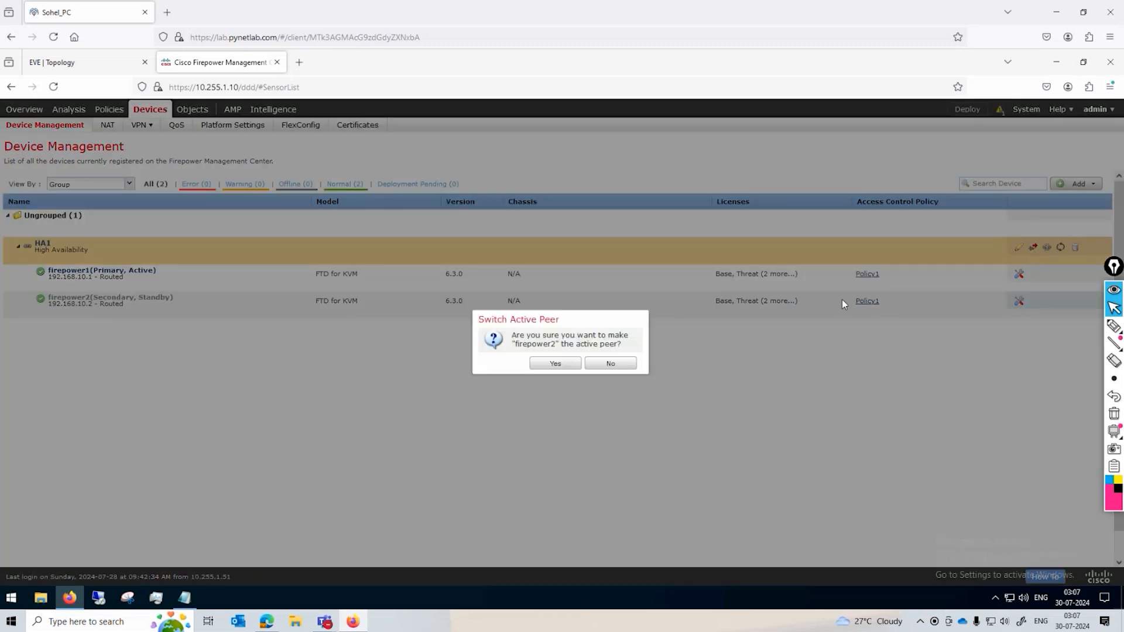
left_click(556, 364)
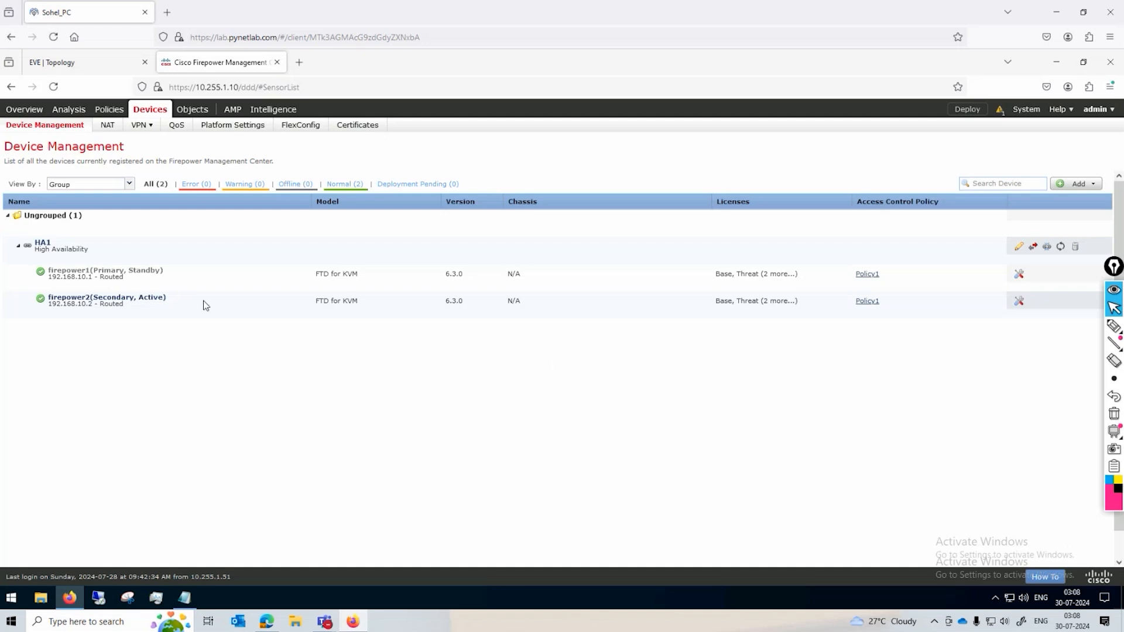
mouse_move(159, 309)
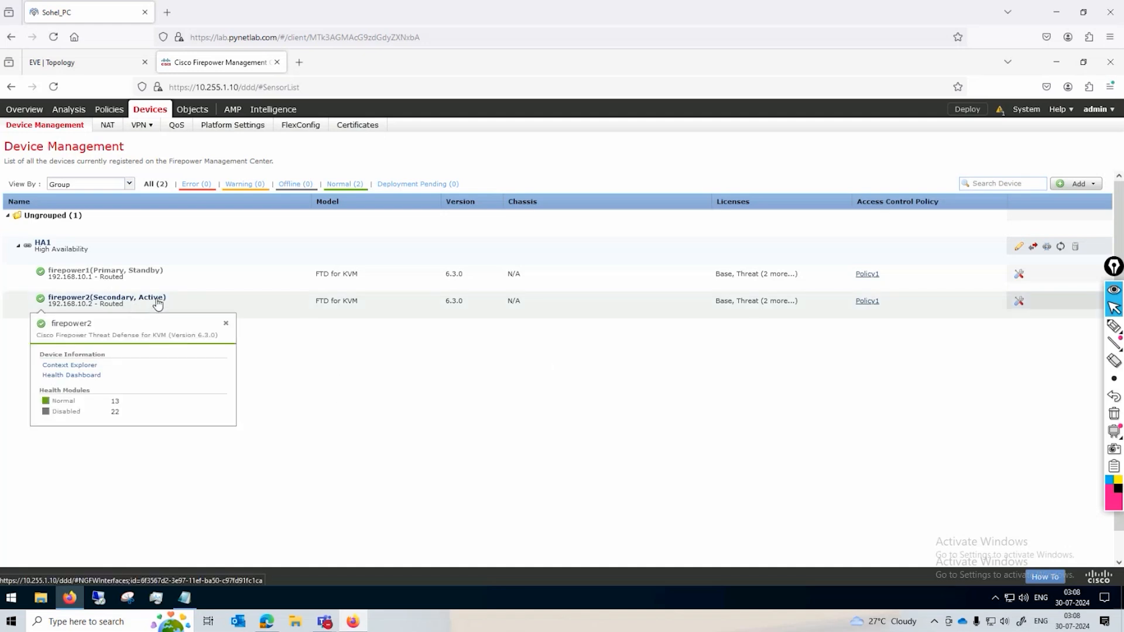
mouse_move(143, 279)
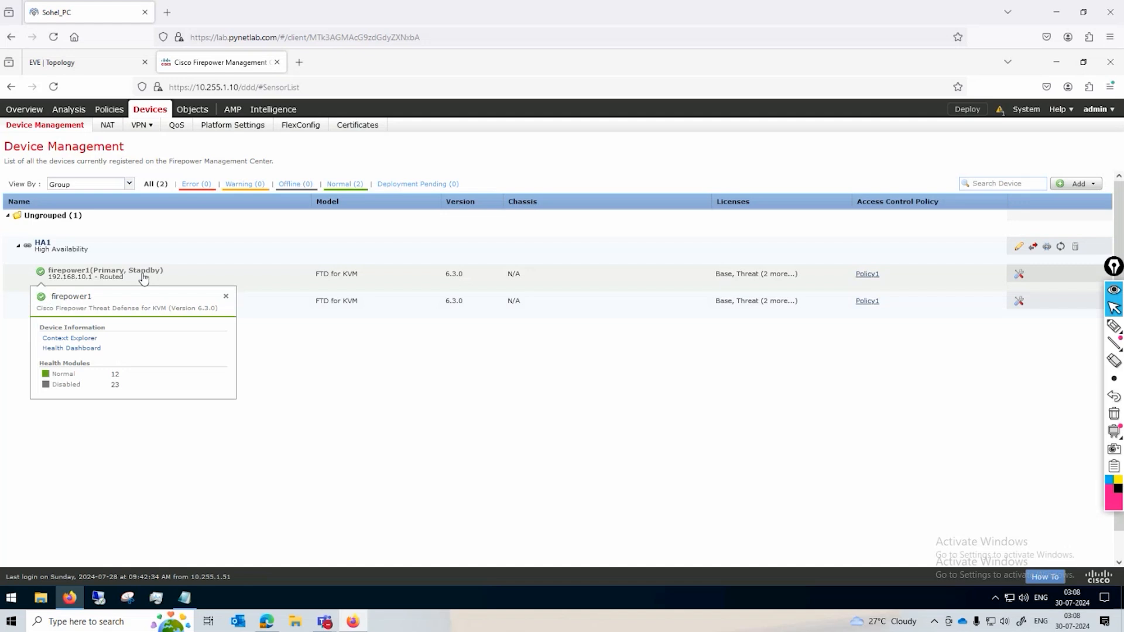